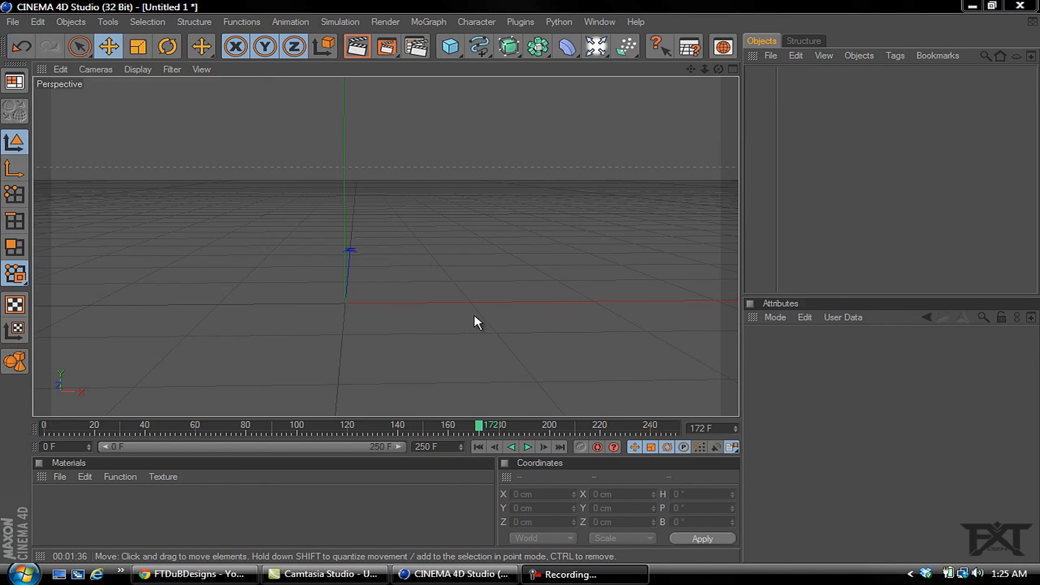
# Play the 'CINEMA 4D' Intro for Nexus video on YouTube, pause it, and minimize Chrome
pyautogui.click(198, 577)
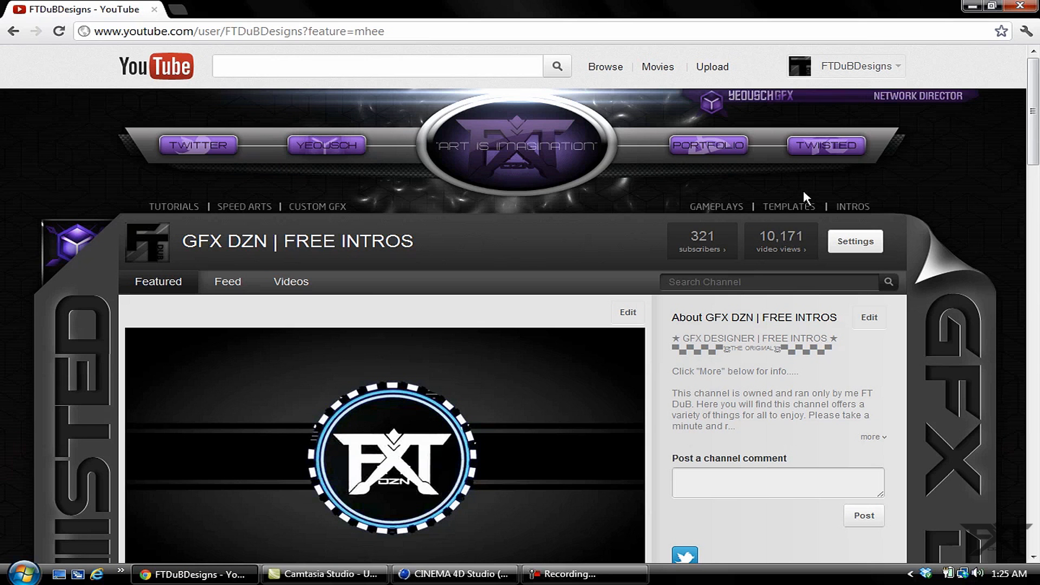
pyautogui.moveTo(1030, 154); pyautogui.dragTo(1028, 268)
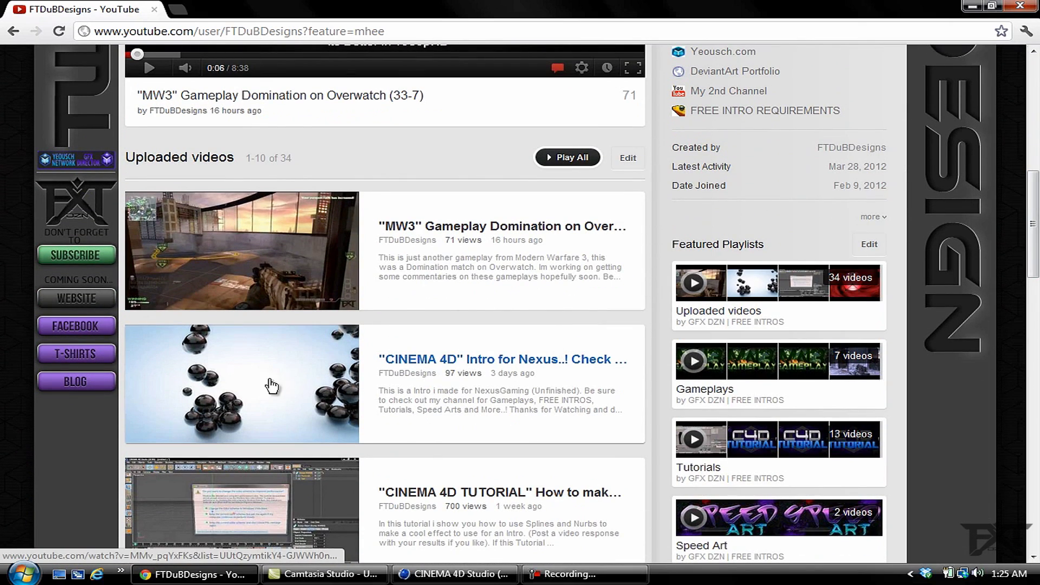
pyautogui.click(294, 383)
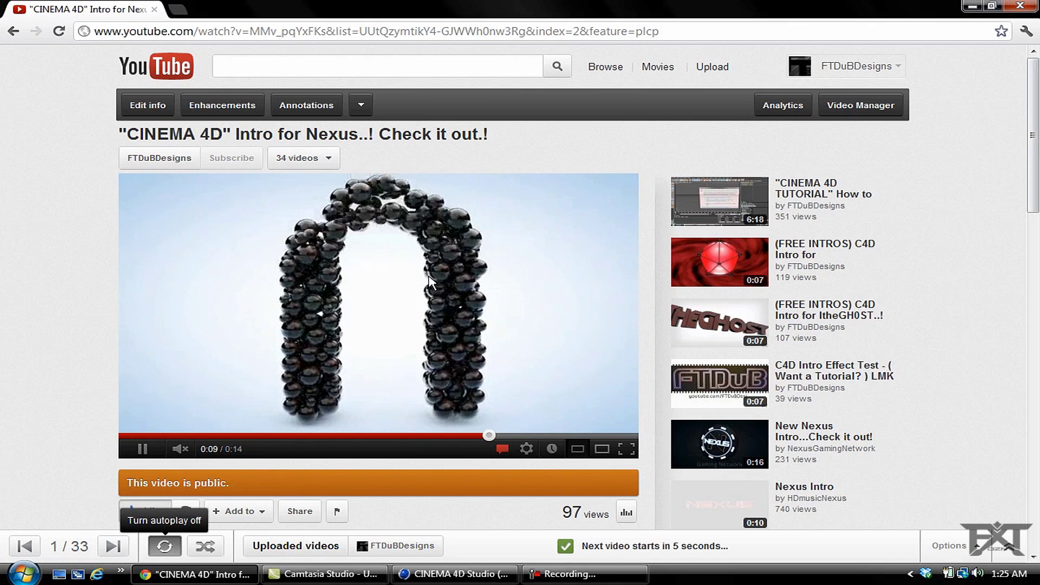
pyautogui.click(143, 451)
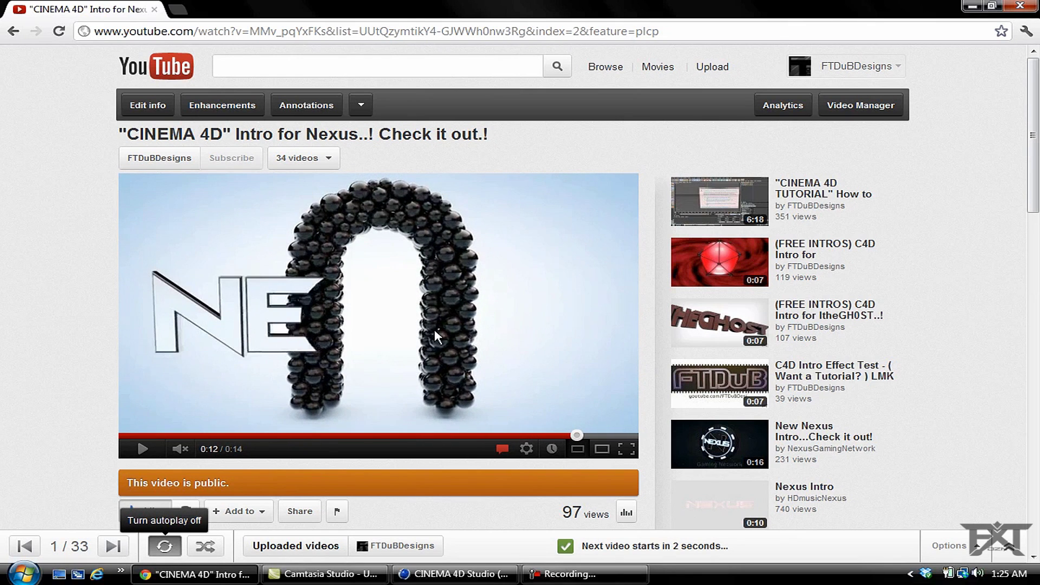
pyautogui.click(972, 7)
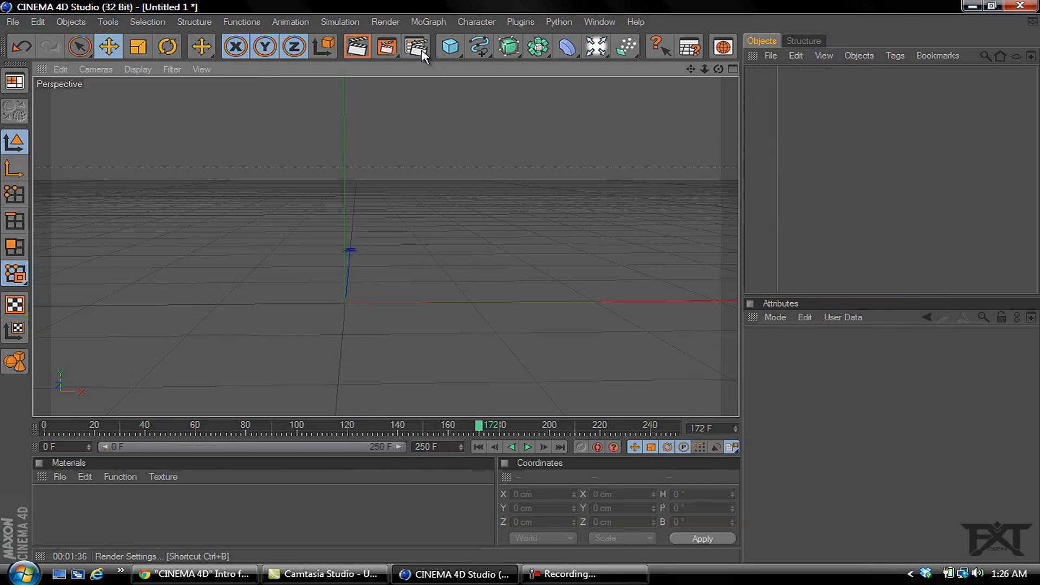
pyautogui.click(417, 47)
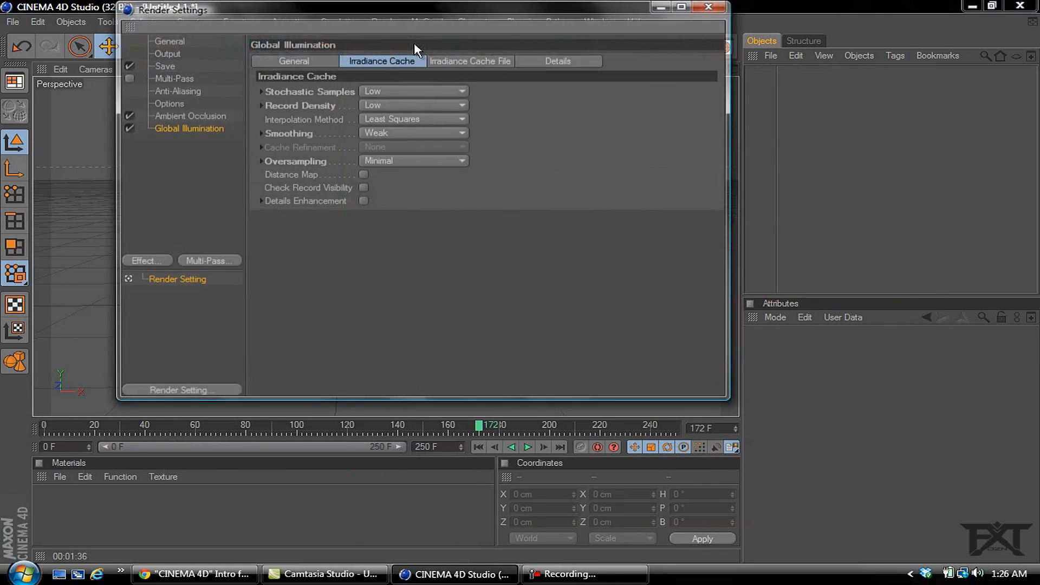
pyautogui.click(168, 54)
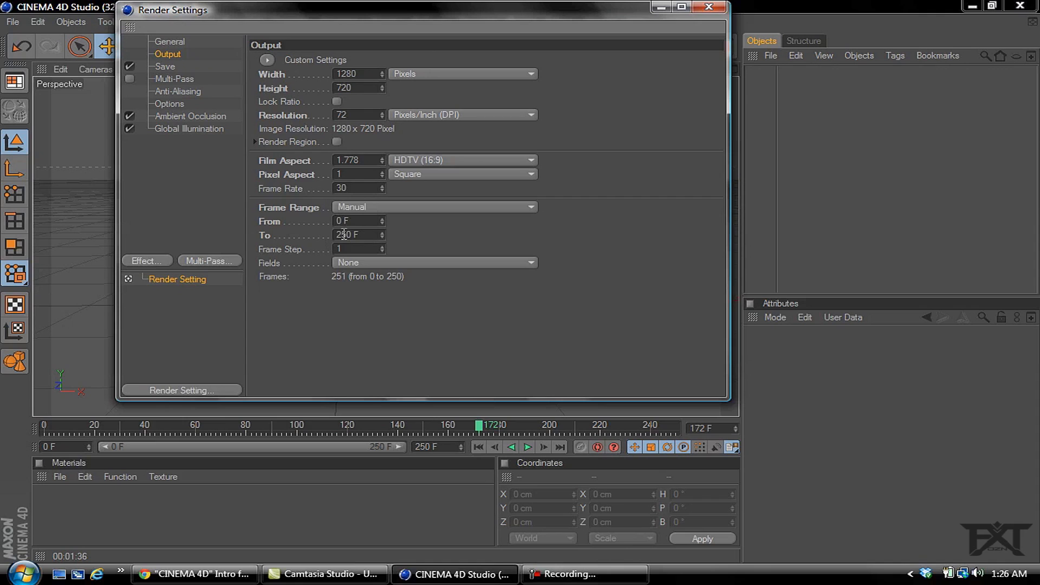
pyautogui.press('Return')
pyautogui.click(194, 131)
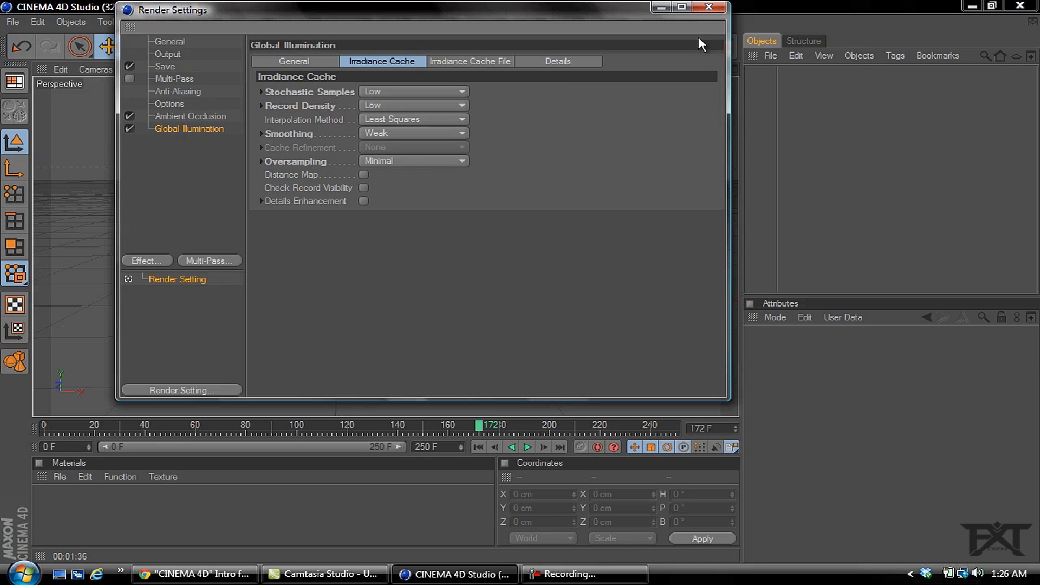
pyautogui.click(709, 7)
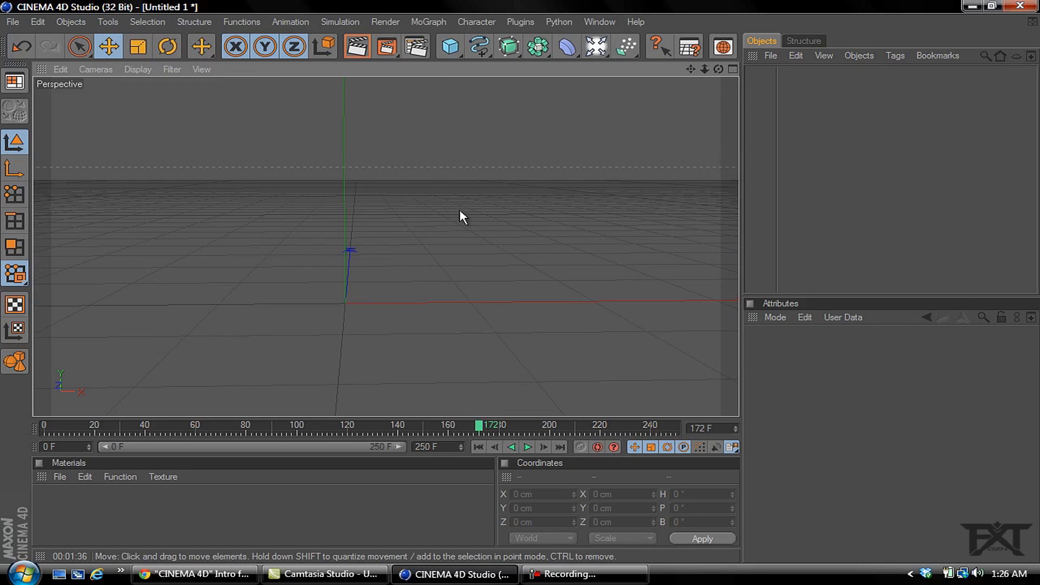
# Add a sphere primitive at the origin and set its radius to 5 cm
pyautogui.click(450, 47)
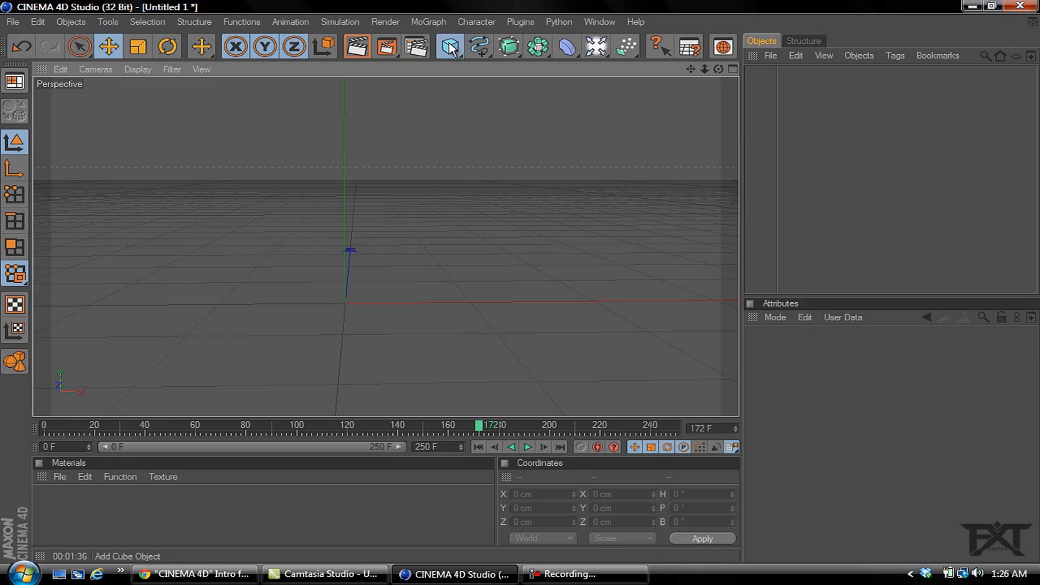
pyautogui.click(587, 66)
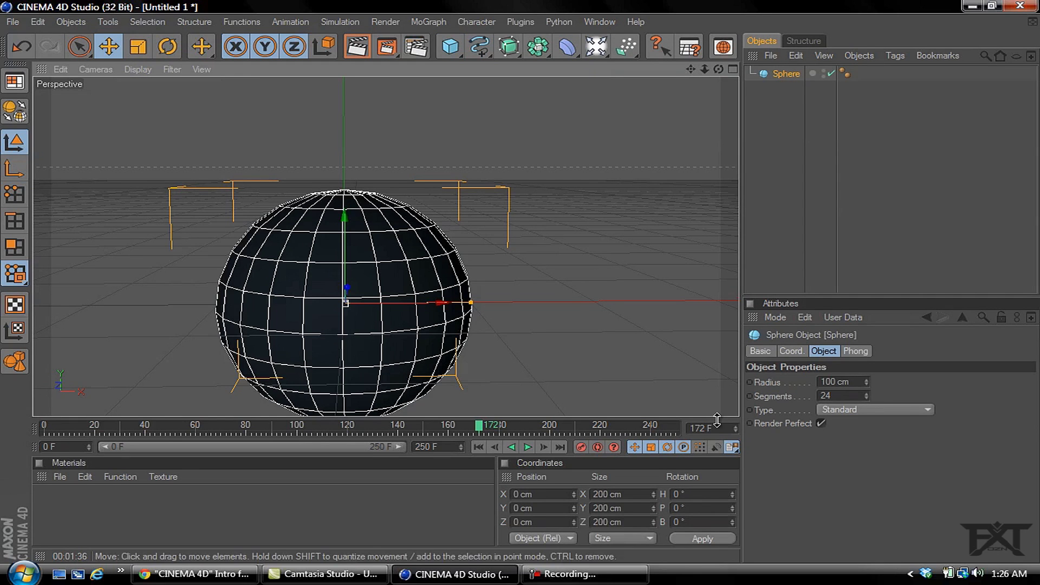
pyautogui.doubleClick(829, 382)
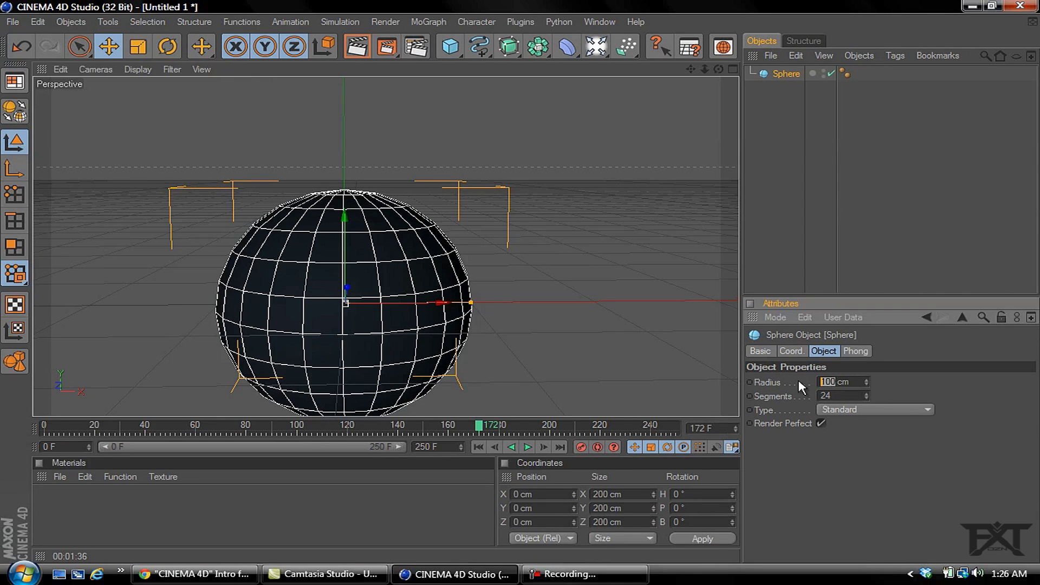
pyautogui.write('1')
pyautogui.press('Return')
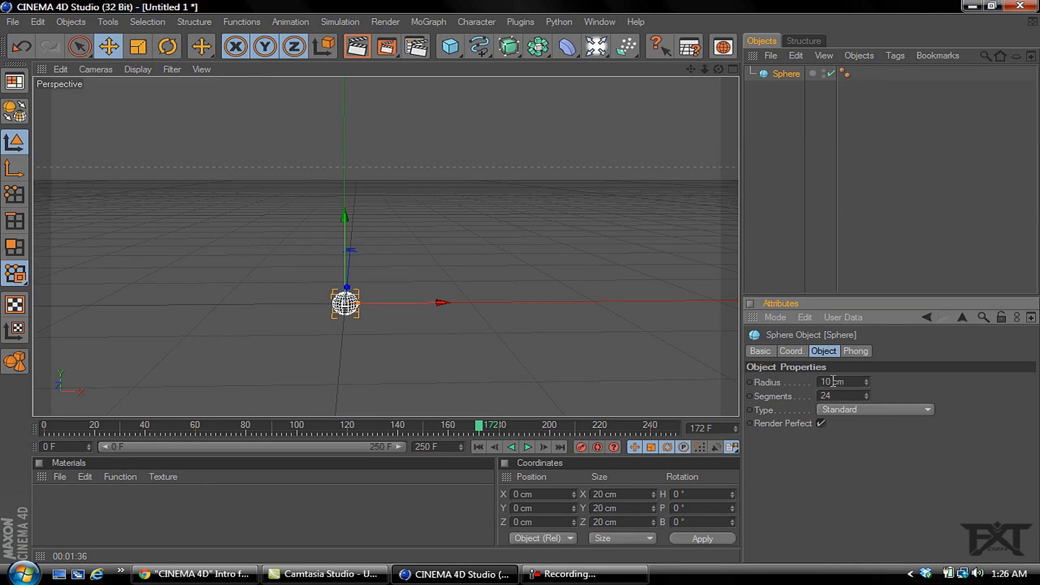
pyautogui.moveTo(833, 382); pyautogui.dragTo(807, 384)
pyautogui.write('5')
pyautogui.press('Return')
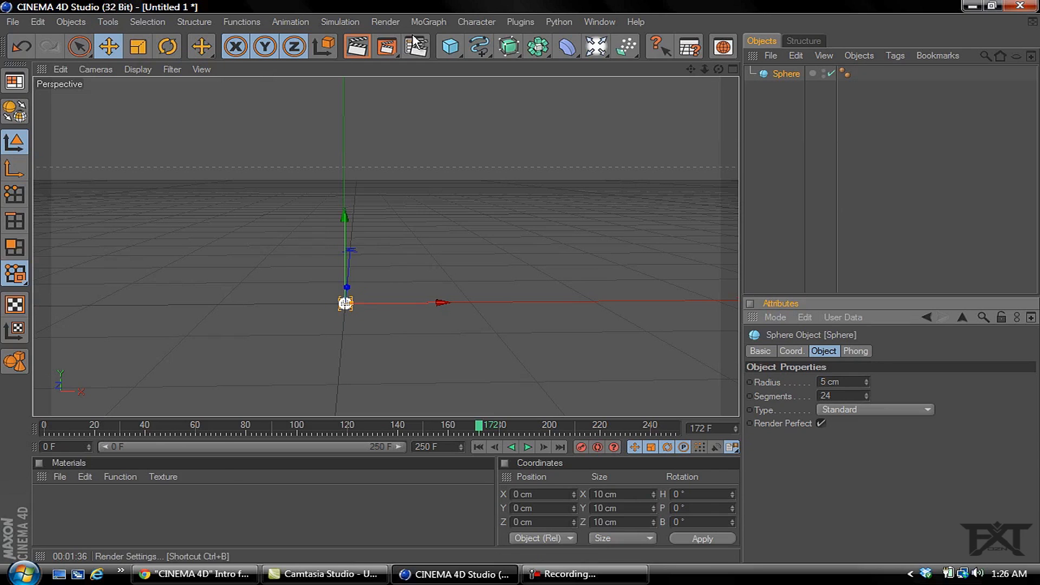
pyautogui.click(340, 21)
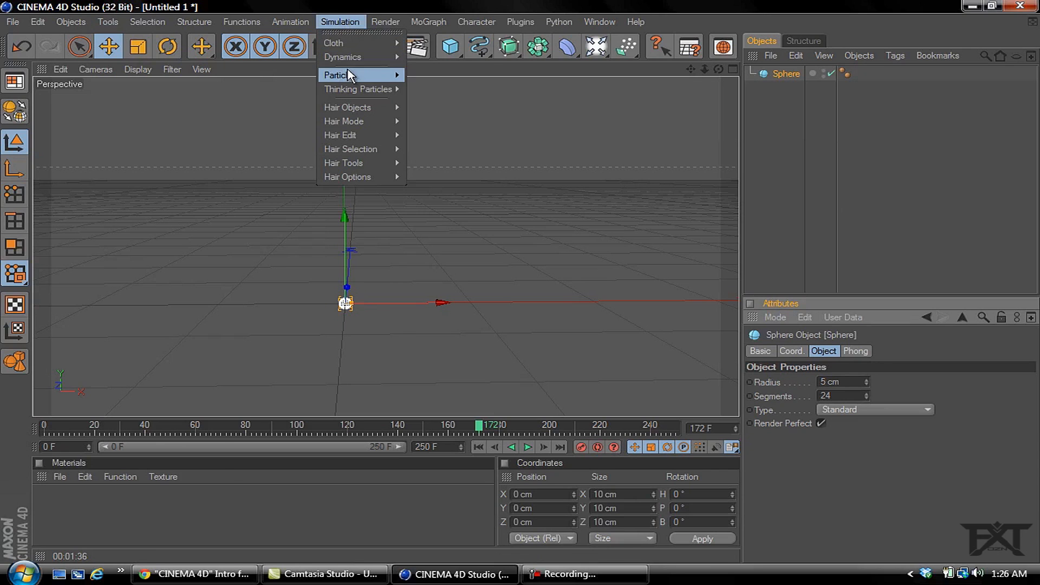
# Add a particle emitter and nest the sphere under it as its child
pyautogui.moveTo(348, 70)
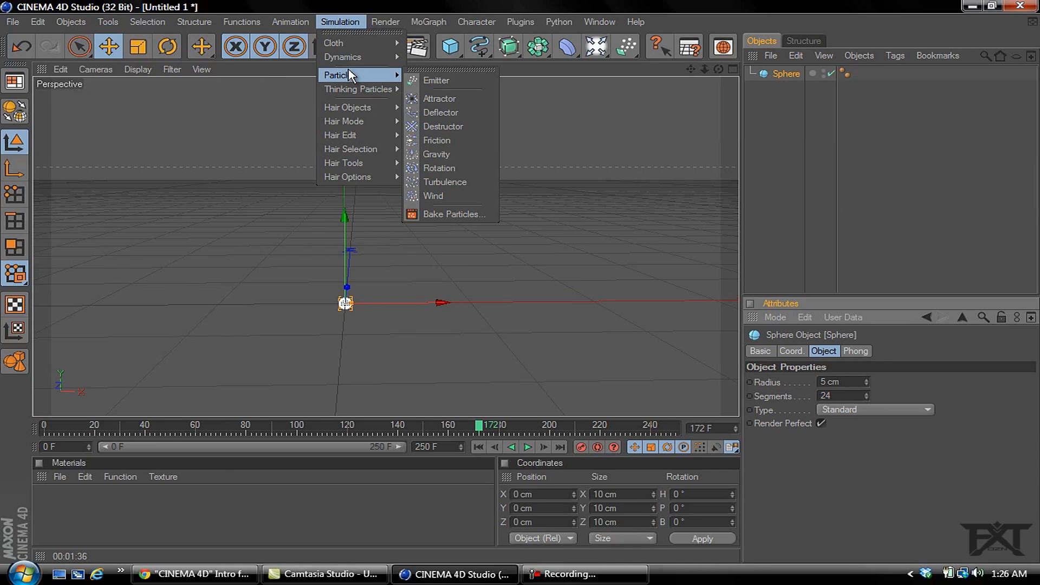
pyautogui.click(438, 81)
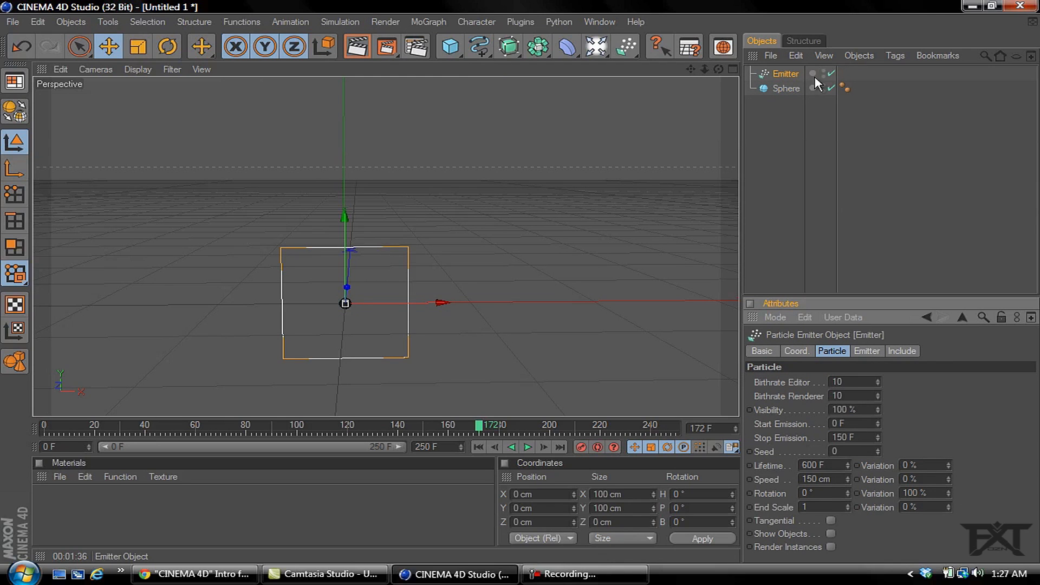
pyautogui.click(784, 90)
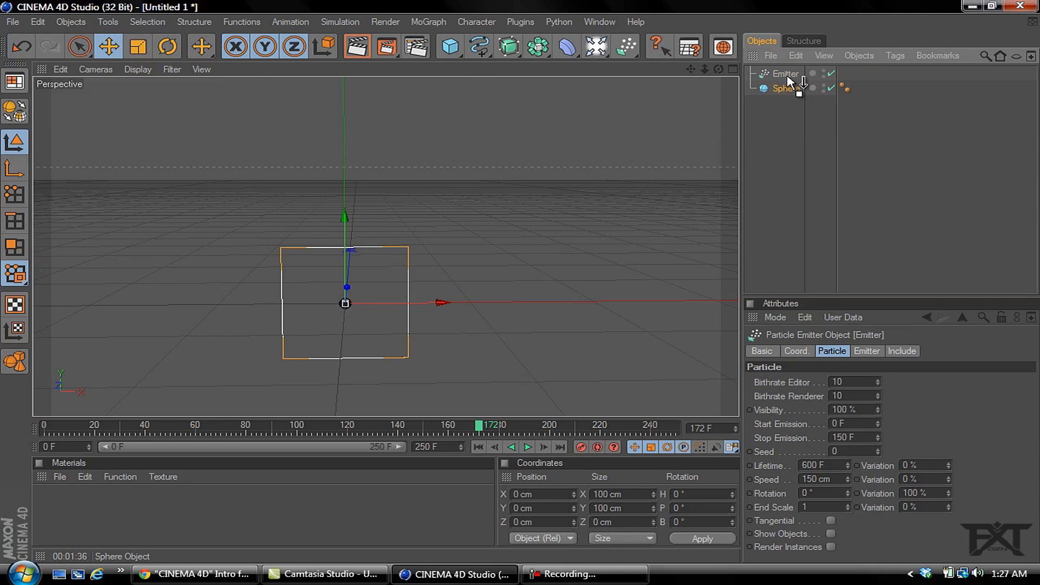
pyautogui.moveTo(788, 77); pyautogui.dragTo(785, 77)
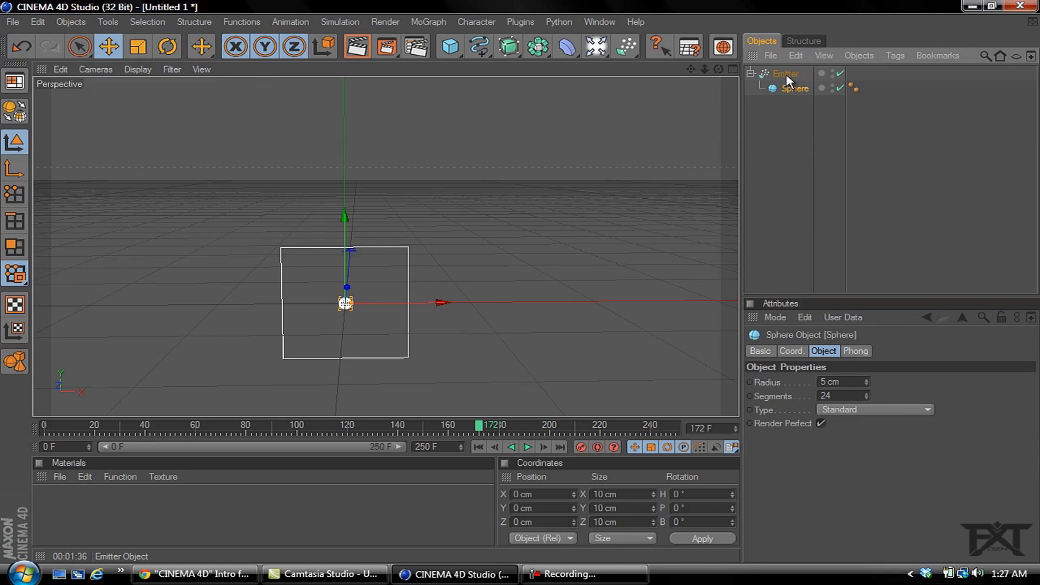
# Set end scale variation 100%, stop emission at 180 F, and editor and renderer birthrates 60
pyautogui.click(785, 74)
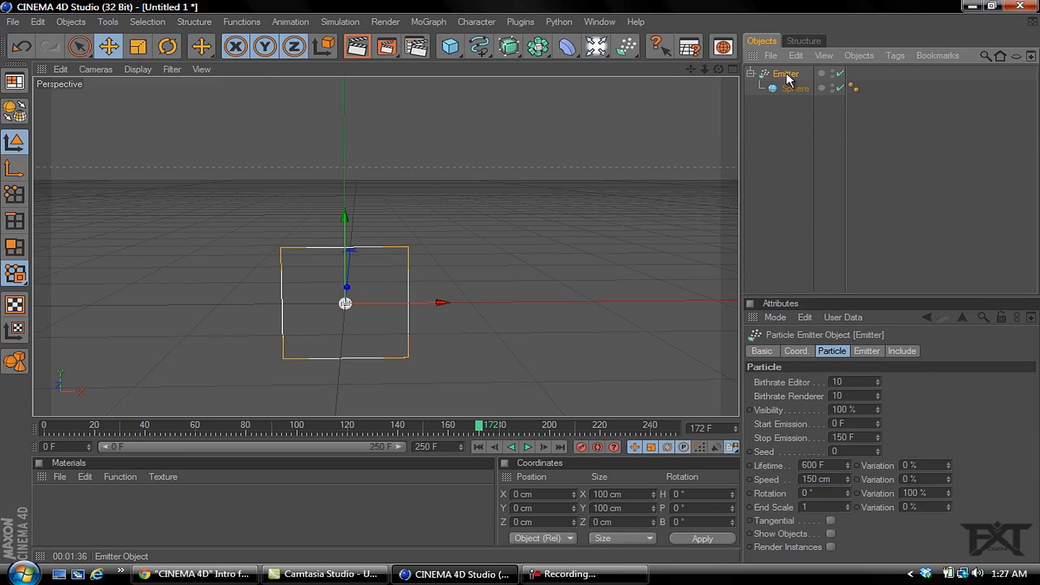
pyautogui.click(904, 506)
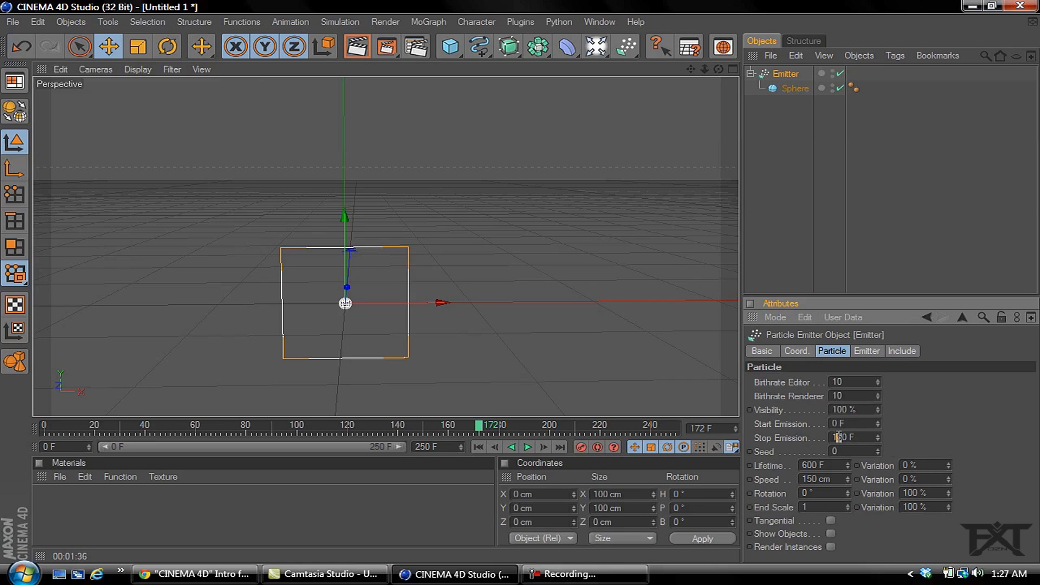
pyautogui.moveTo(837, 437); pyautogui.dragTo(827, 441)
pyautogui.moveTo(837, 382); pyautogui.dragTo(825, 386)
pyautogui.write('6')
pyautogui.moveTo(836, 395); pyautogui.dragTo(825, 397)
pyautogui.write('6')
pyautogui.click(795, 90)
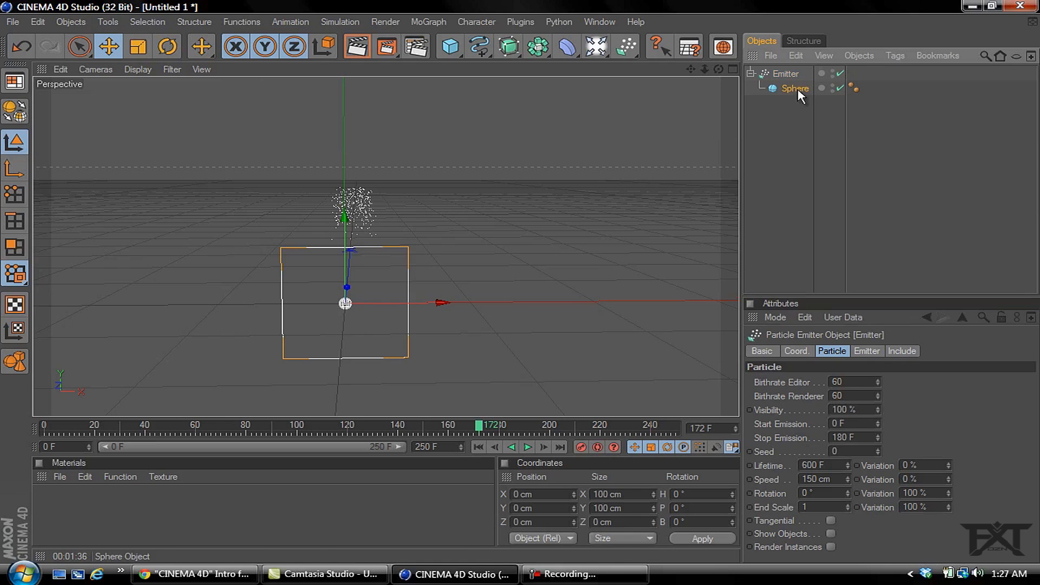
# Make the sphere a rigid body and enable Show Objects on the emitter
pyautogui.click(336, 23)
pyautogui.moveTo(346, 56)
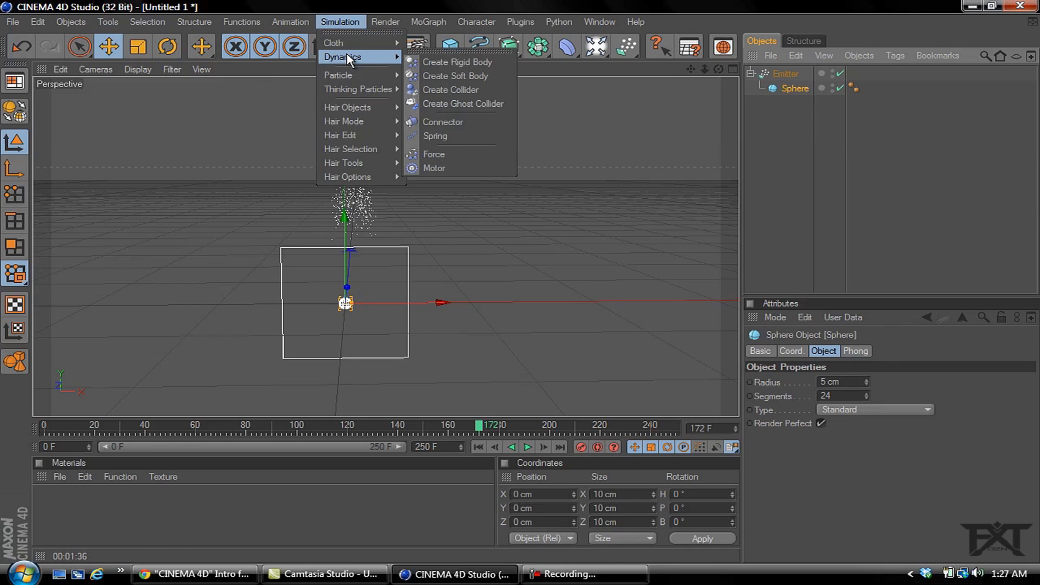
pyautogui.click(465, 62)
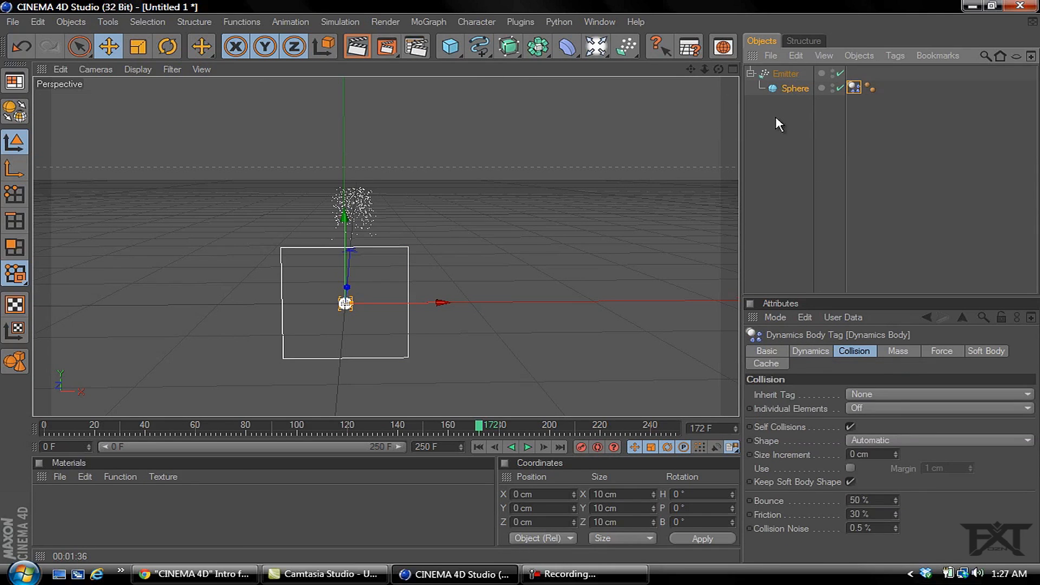
pyautogui.click(787, 77)
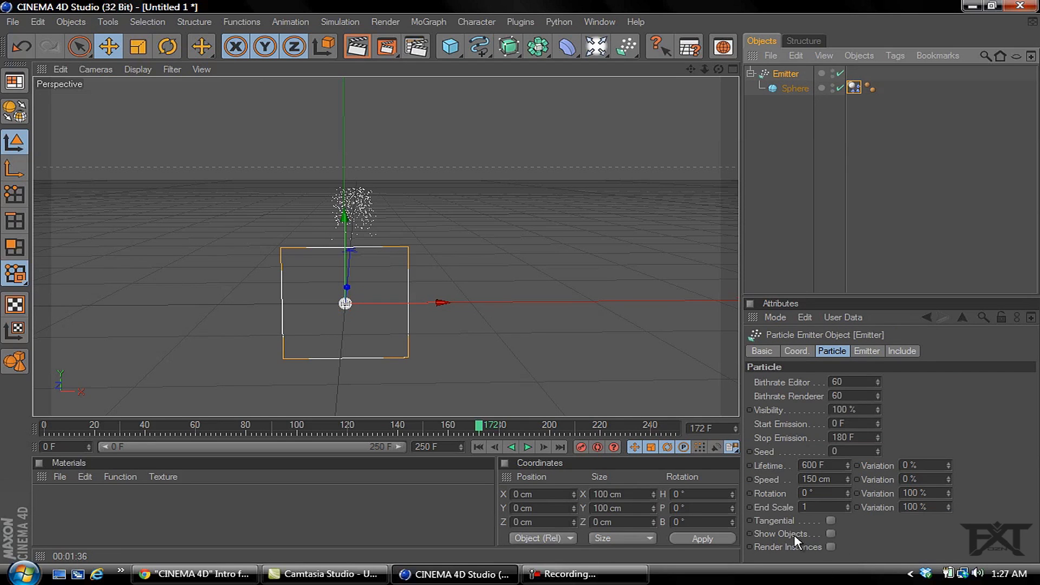
pyautogui.click(830, 534)
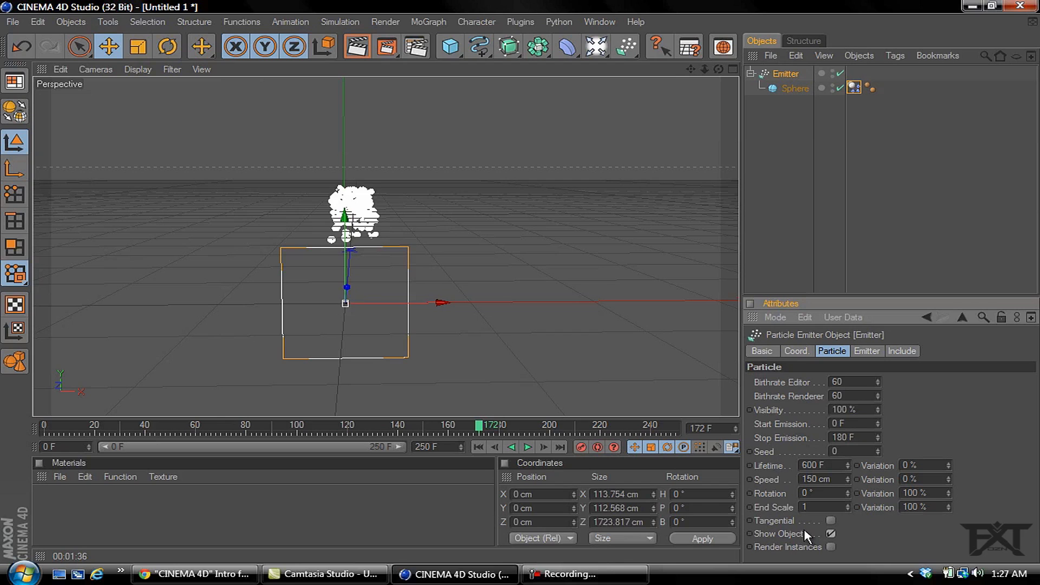
# Rewind to frame 0, then play the emission and pause at frame 52
pyautogui.click(33, 428)
pyautogui.click(596, 133)
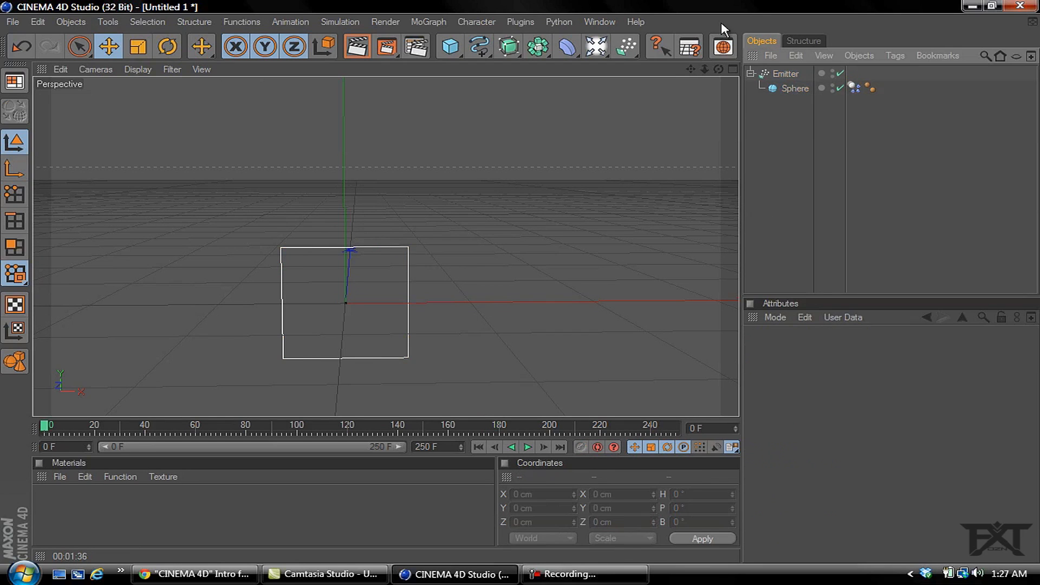
pyautogui.moveTo(718, 69); pyautogui.dragTo(591, 242)
pyautogui.click(527, 447)
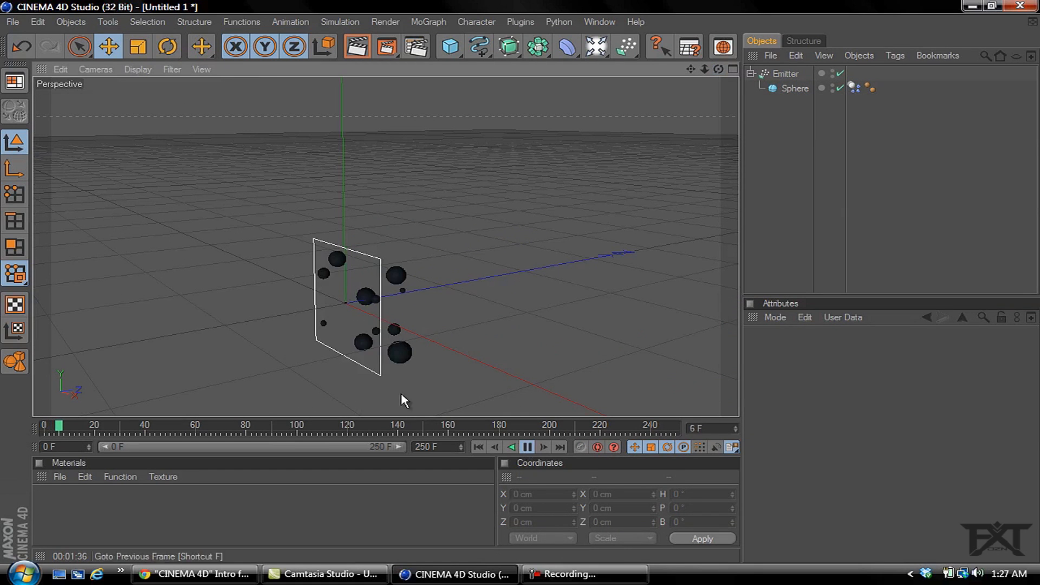
pyautogui.click(528, 446)
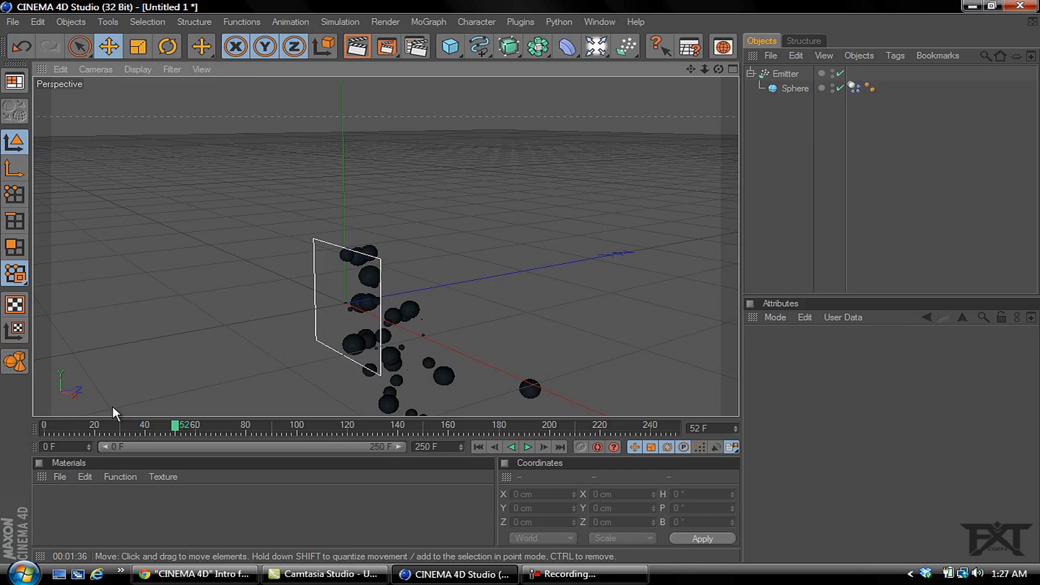
pyautogui.click(787, 74)
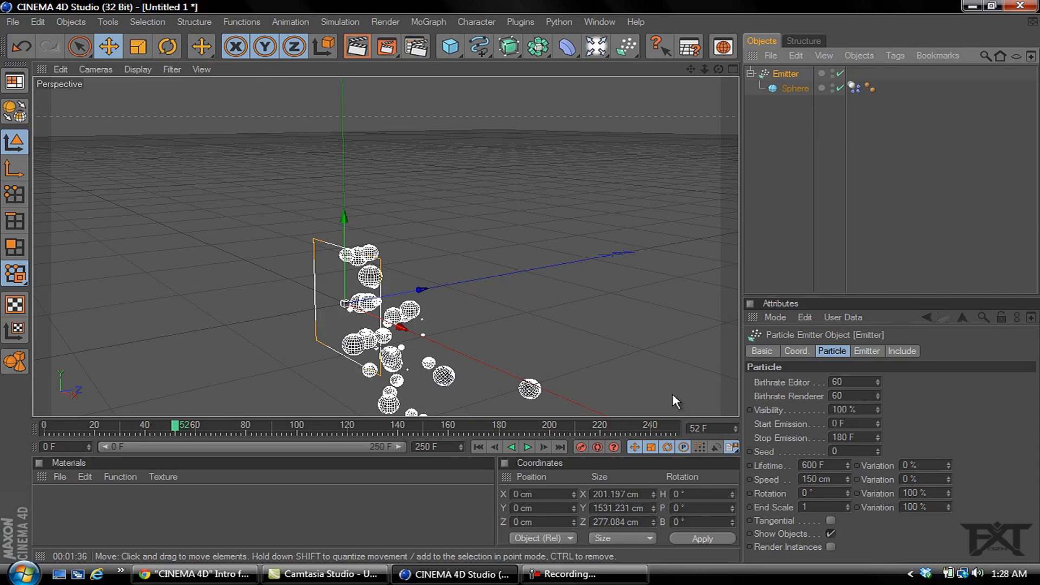
# Pitch the emitter -90° to aim down, raise it to 166.822 cm, and rewind to frame 0
pyautogui.click(167, 46)
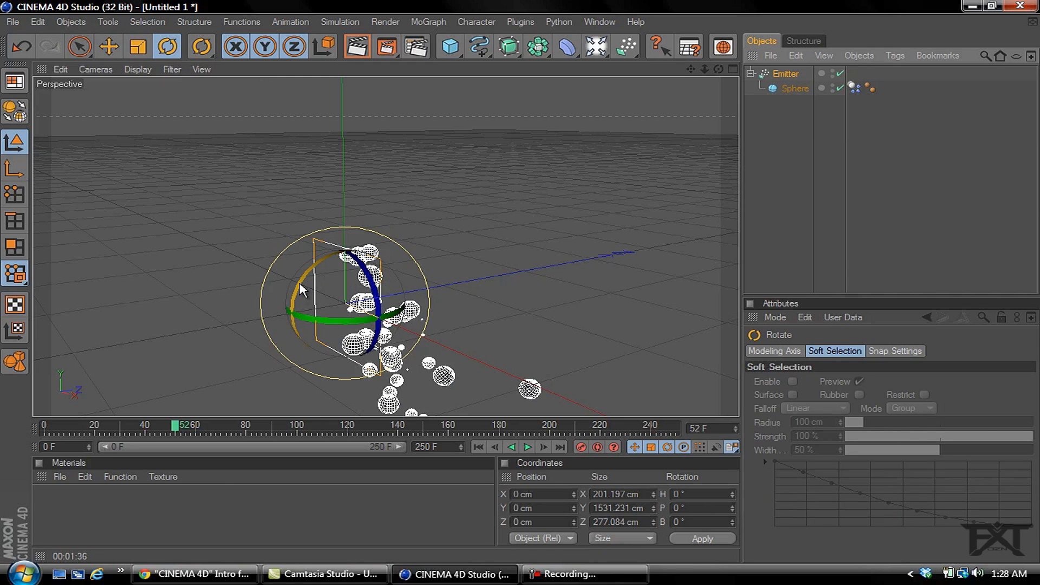
pyautogui.moveTo(302, 290); pyautogui.dragTo(373, 264)
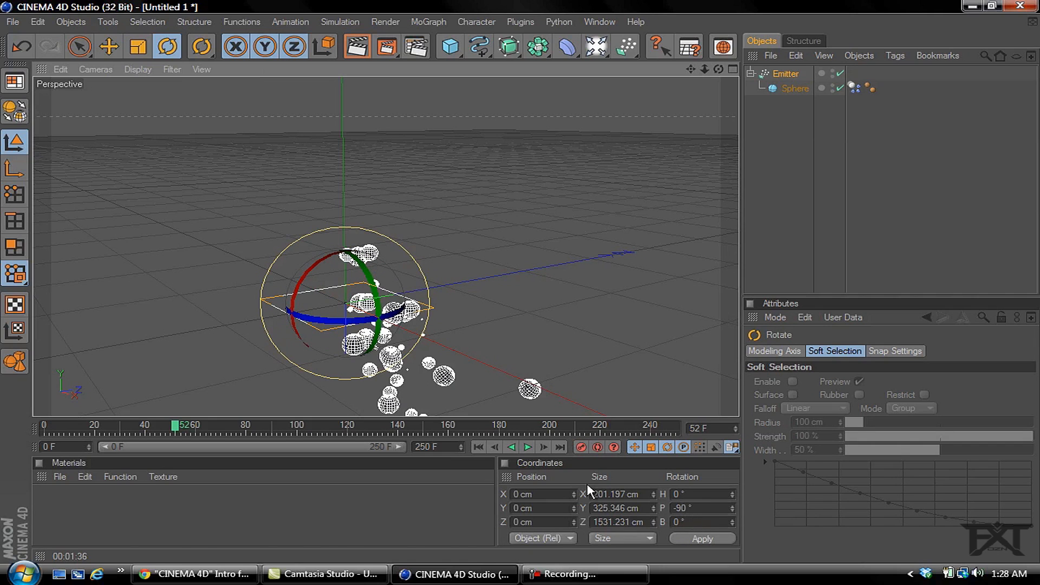
pyautogui.click(109, 46)
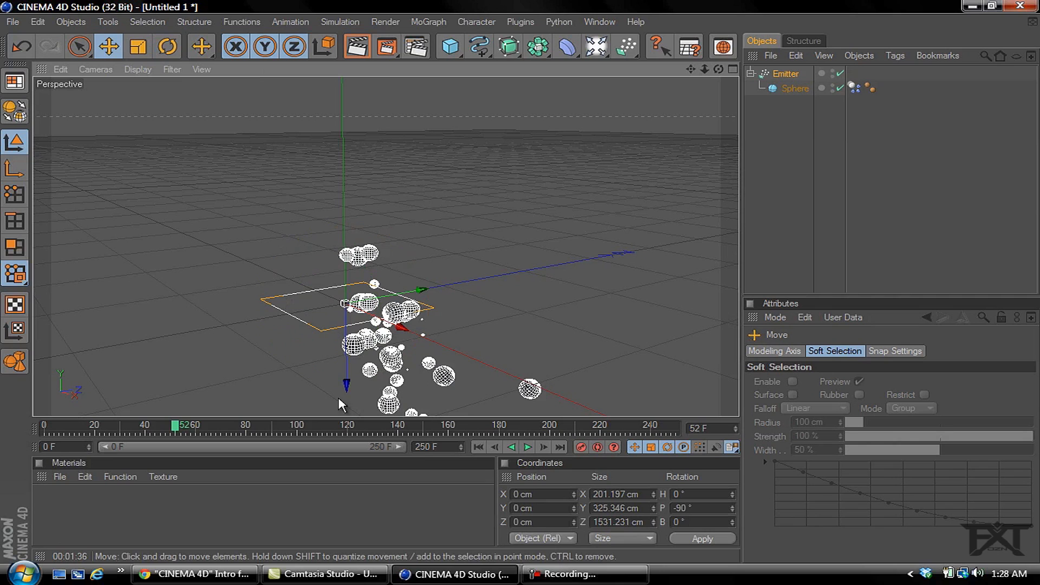
pyautogui.moveTo(340, 402); pyautogui.dragTo(520, 283)
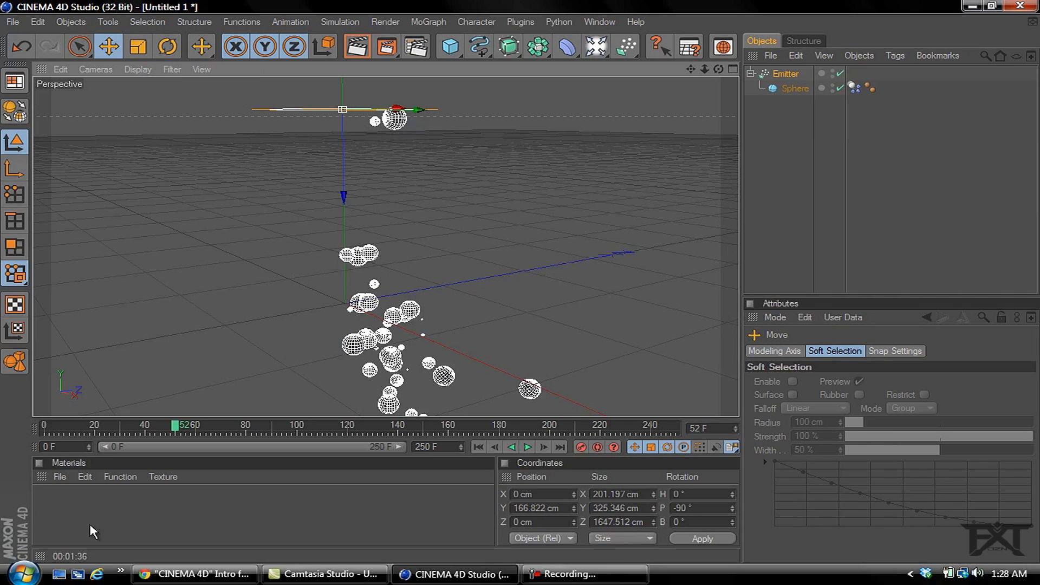
pyautogui.click(43, 432)
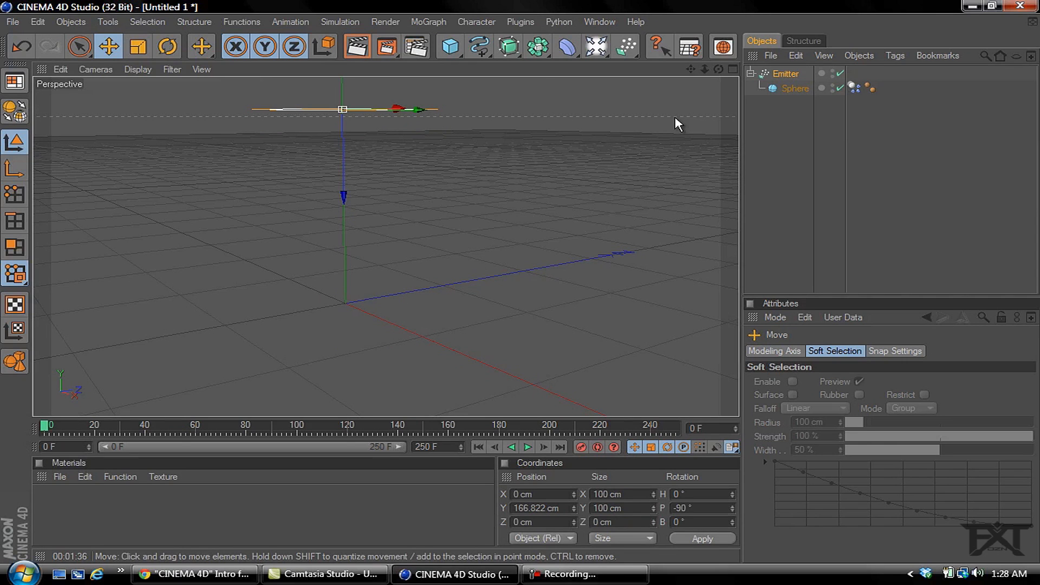
pyautogui.click(430, 22)
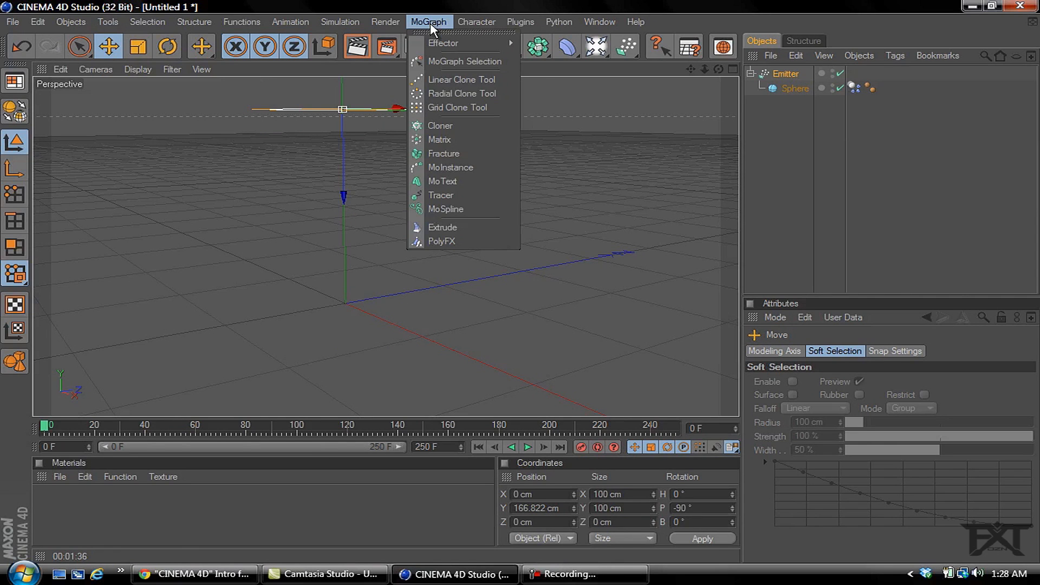
# Add a MoText object reading 'O' with a depth of 30
pyautogui.click(443, 182)
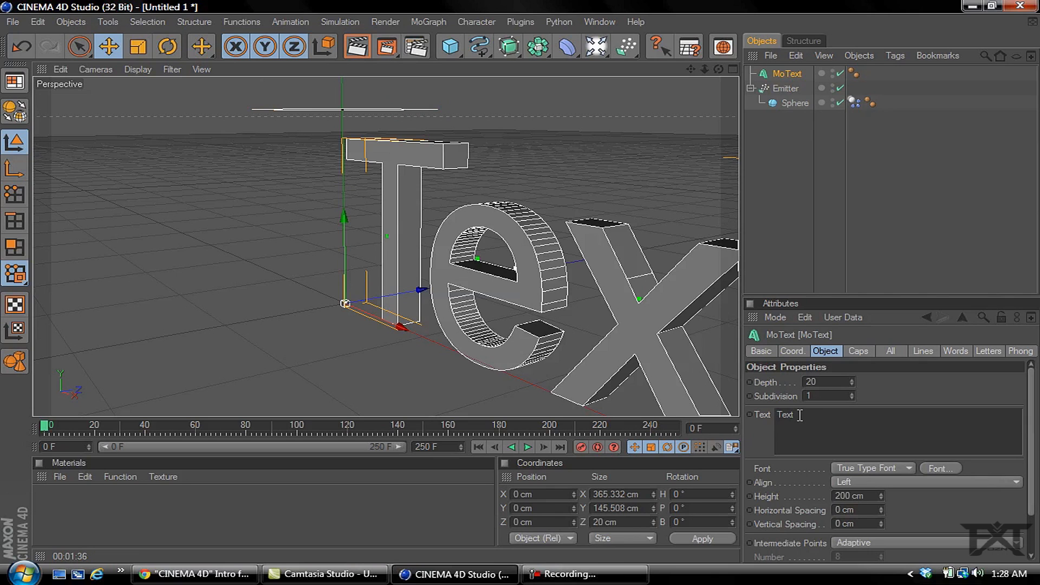
pyautogui.moveTo(799, 415); pyautogui.dragTo(778, 415)
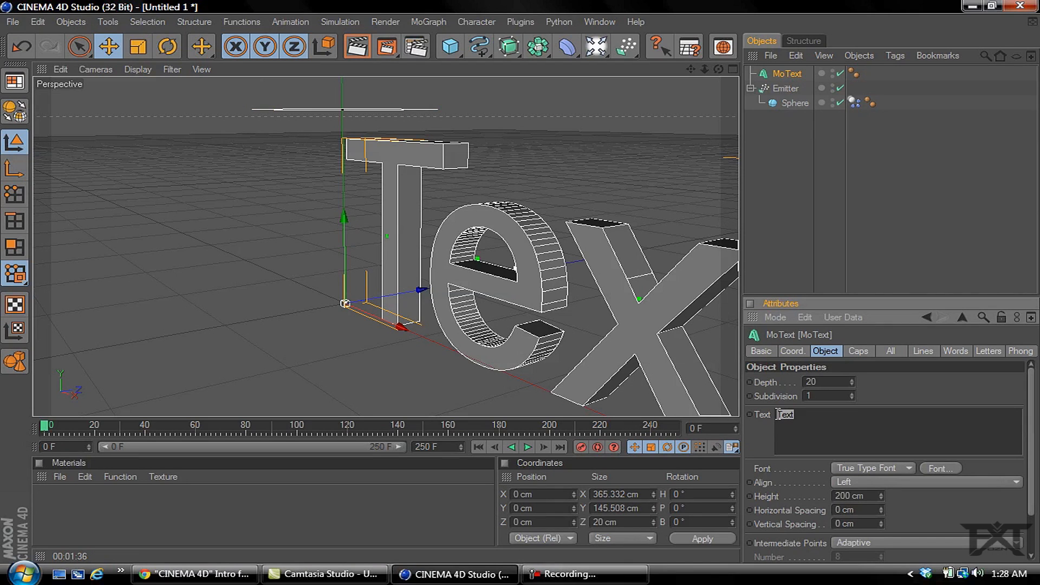
pyautogui.write('D')
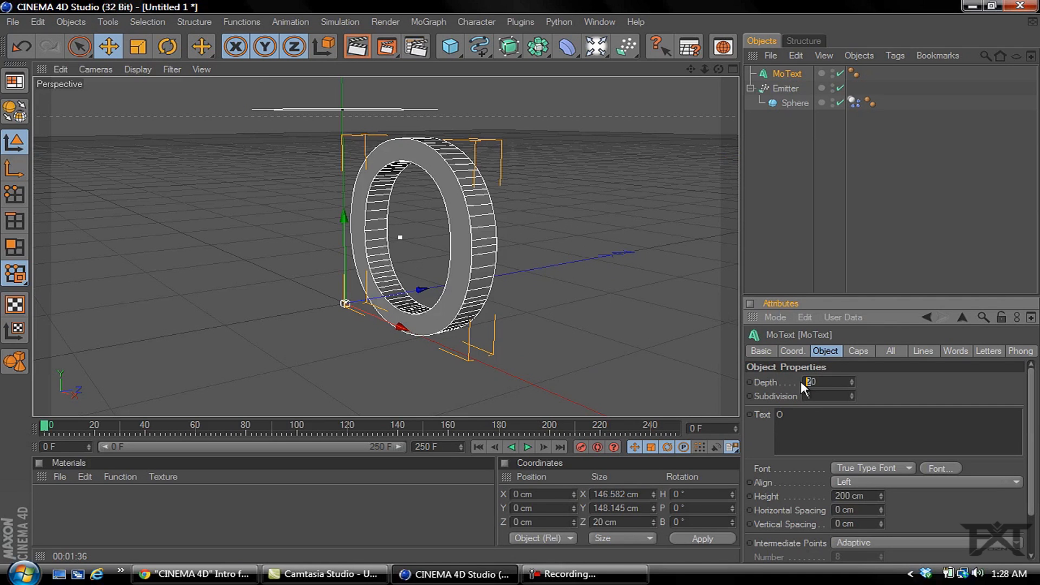
pyautogui.write('30')
pyautogui.press('Return')
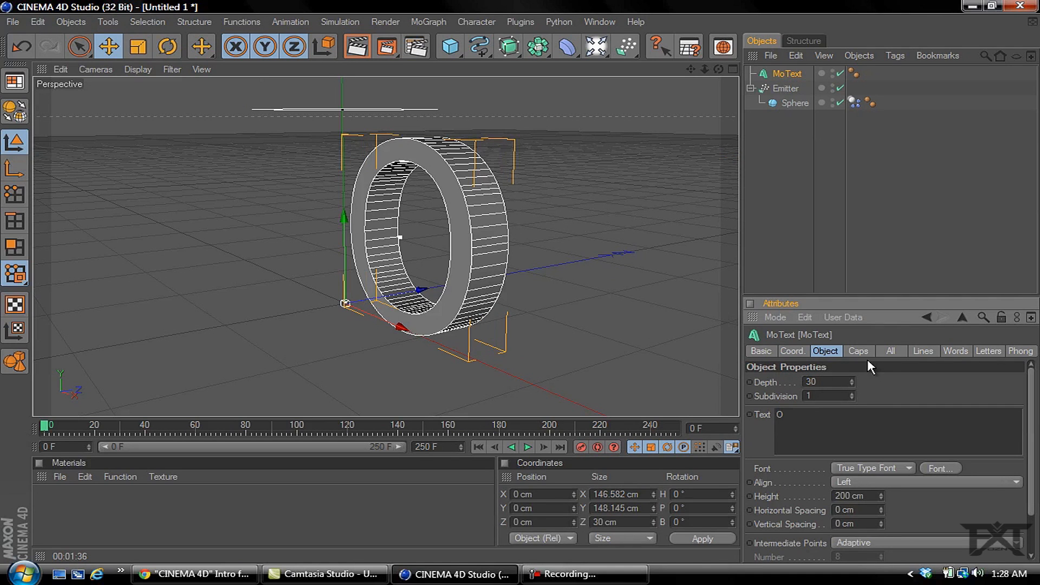
pyautogui.click(859, 351)
# Set both the start and end caps of the MoText to Fillet Cap
pyautogui.click(856, 383)
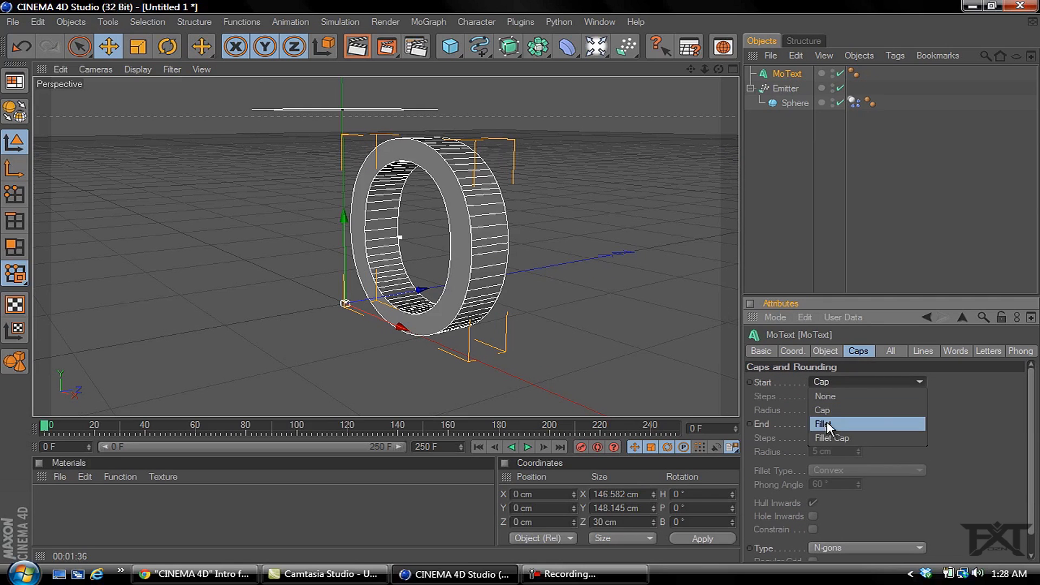
pyautogui.click(840, 436)
pyautogui.click(850, 424)
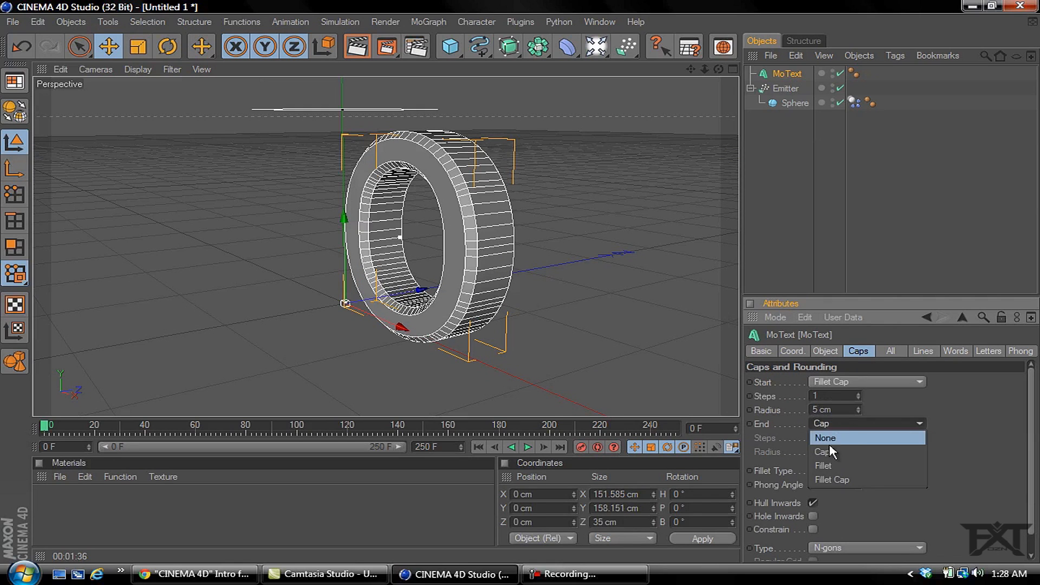
pyautogui.click(830, 479)
# Give both fillet caps 5 steps and a 2 cm radius
pyautogui.doubleClick(818, 395)
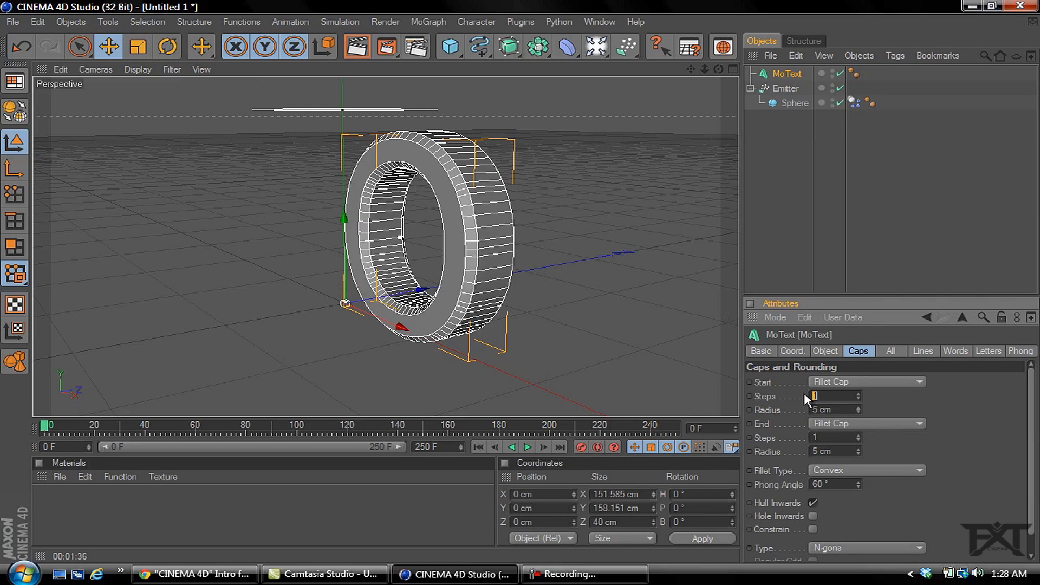
pyautogui.write('5')
pyautogui.press('Tab')
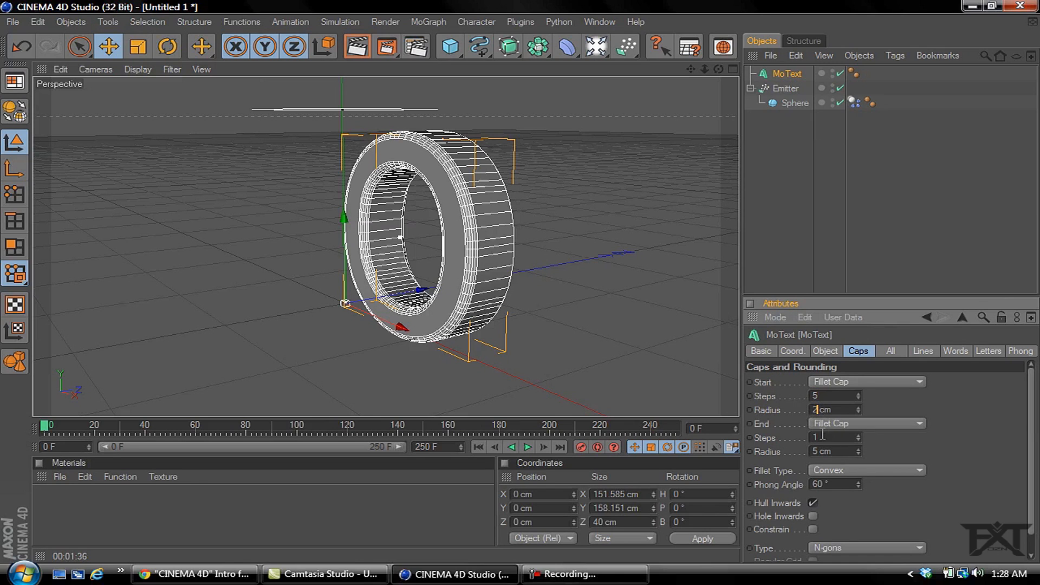
pyautogui.write('2')
pyautogui.doubleClick(822, 436)
pyautogui.write('5')
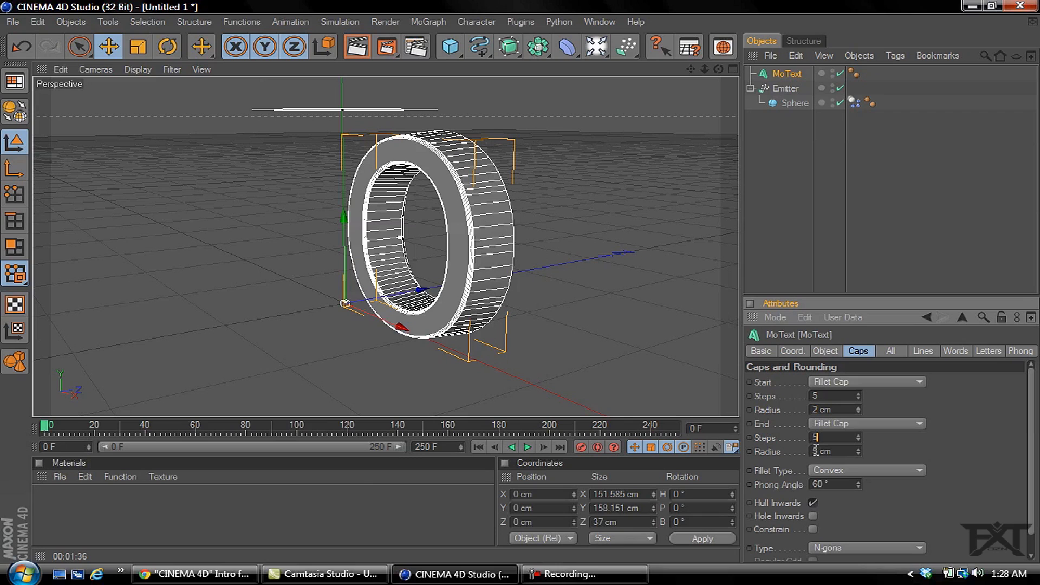
pyautogui.write('2')
pyautogui.press('Return')
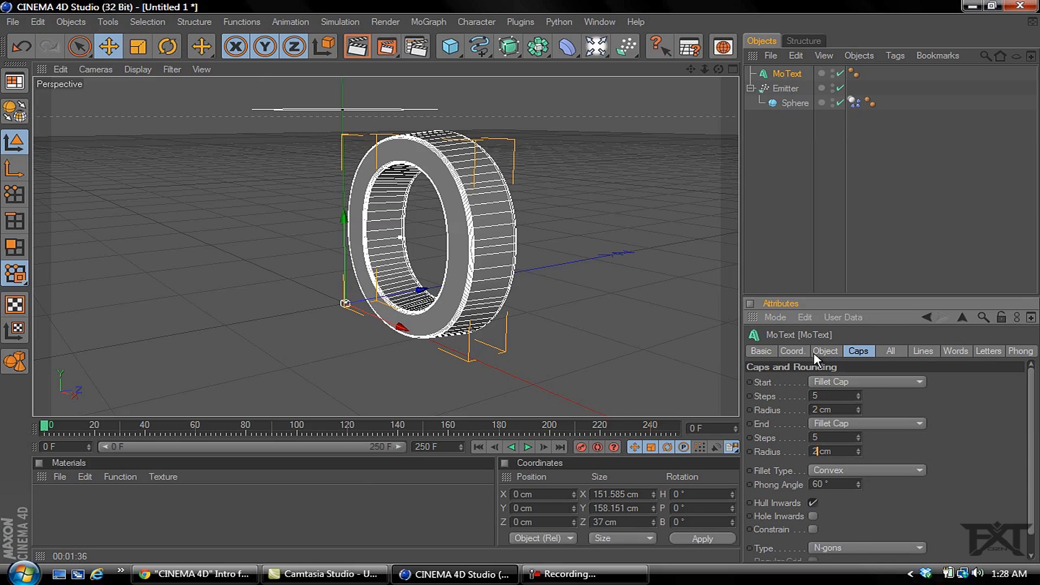
pyautogui.click(824, 351)
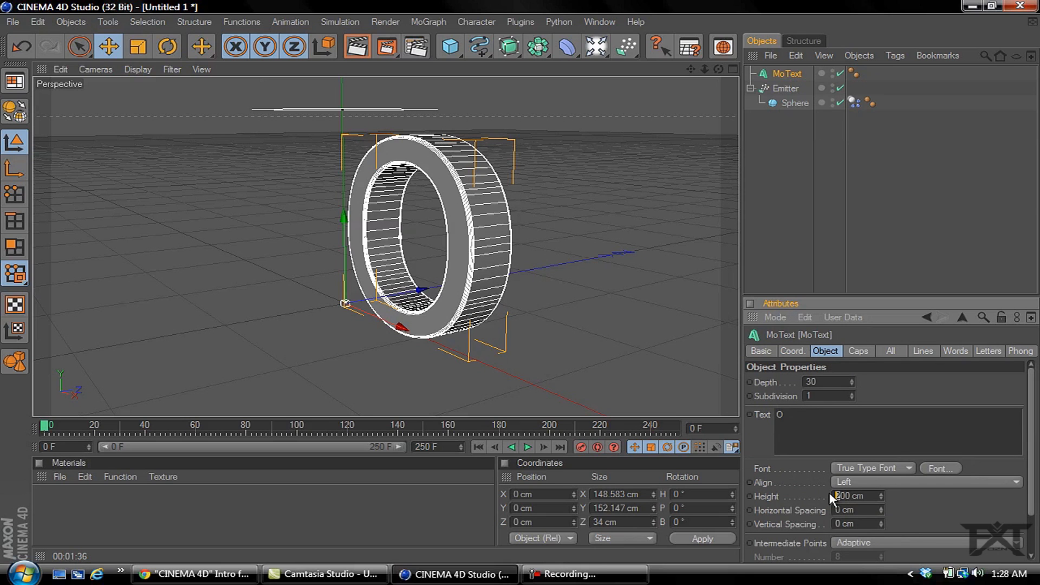
# Set the MoText height to 300 cm and zoom the view out to fit it
pyautogui.press('Return')
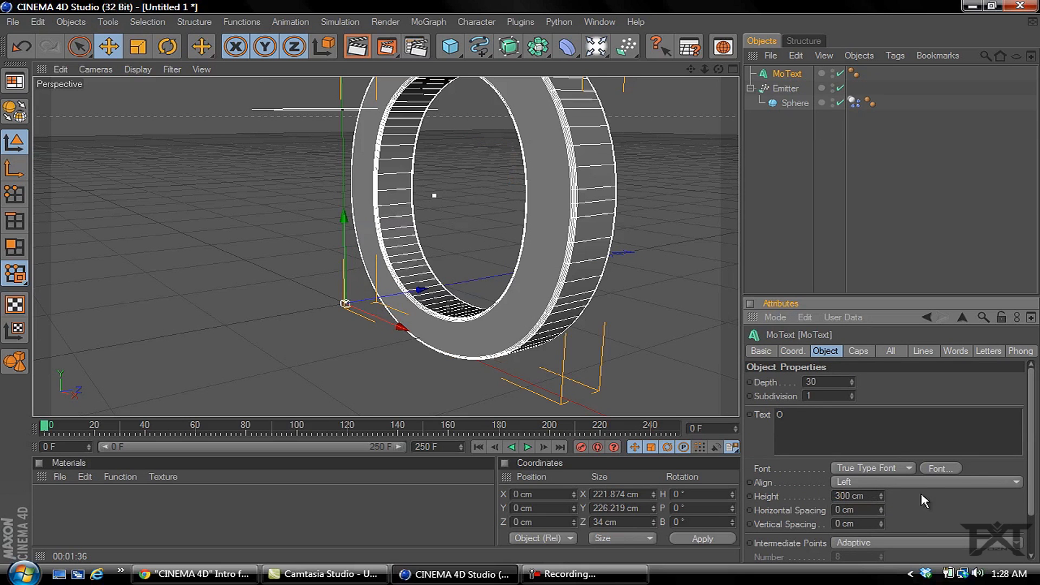
pyautogui.moveTo(704, 69); pyautogui.dragTo(521, 281)
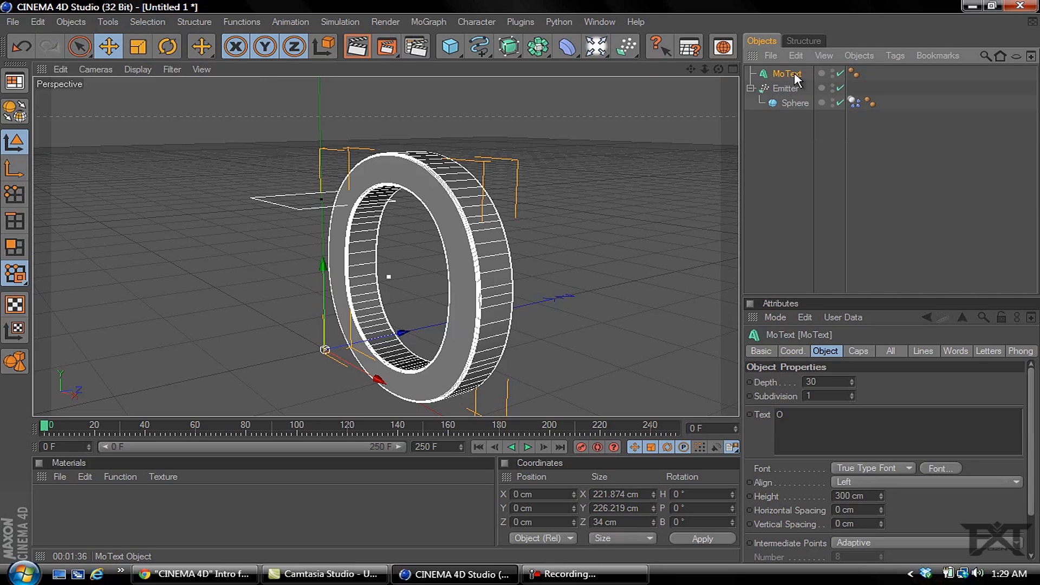
# Add a collider Dynamics Body tag to the MoText 'O' and switch to four views
pyautogui.click(336, 23)
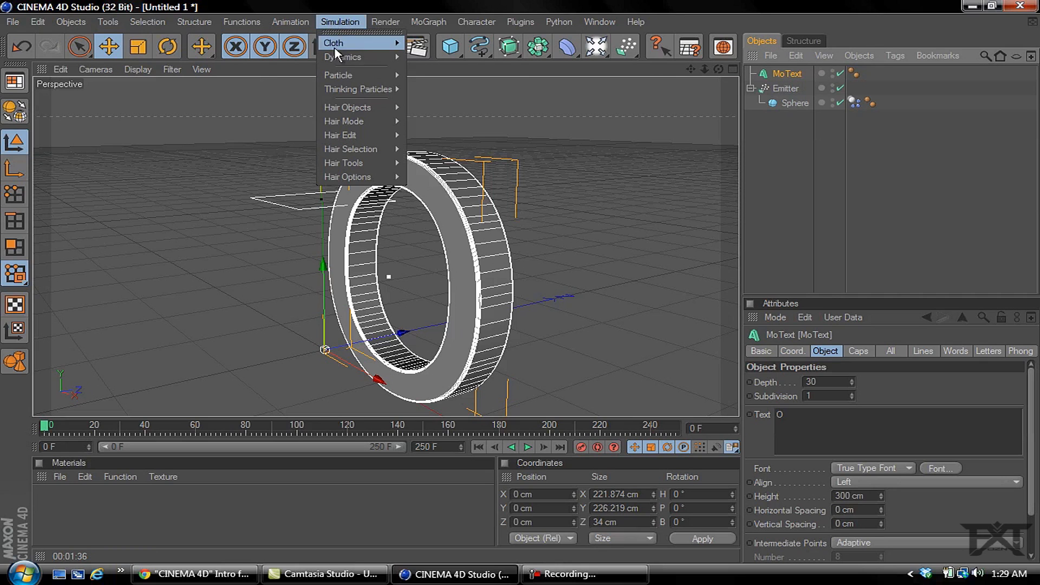
pyautogui.moveTo(352, 57)
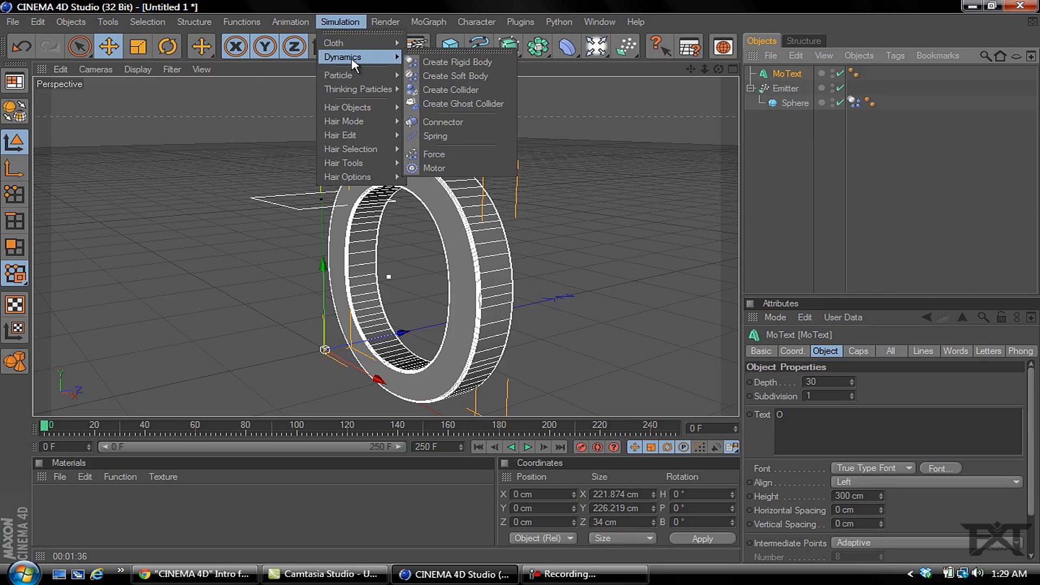
pyautogui.click(443, 90)
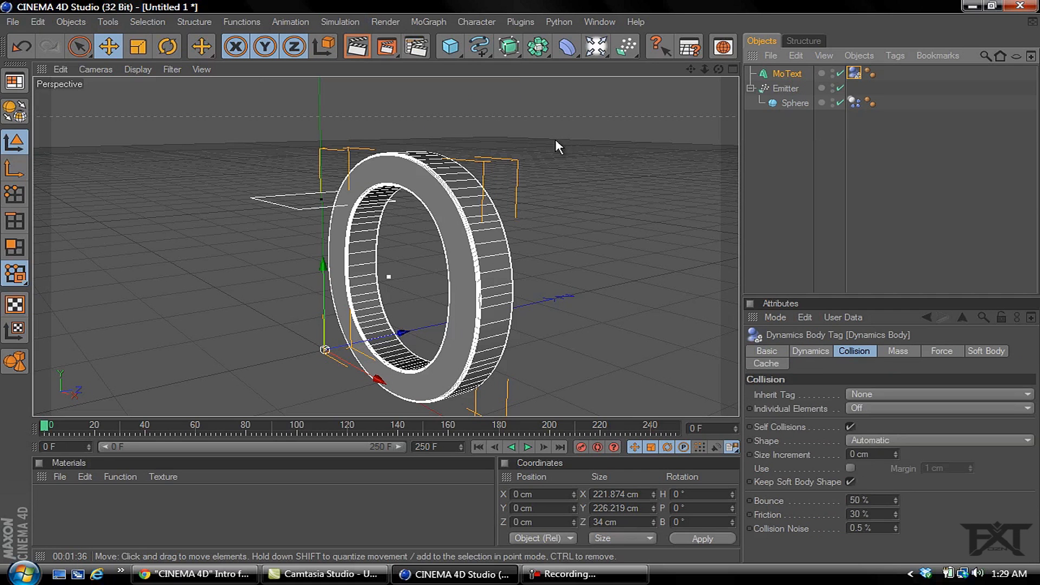
pyautogui.click(733, 69)
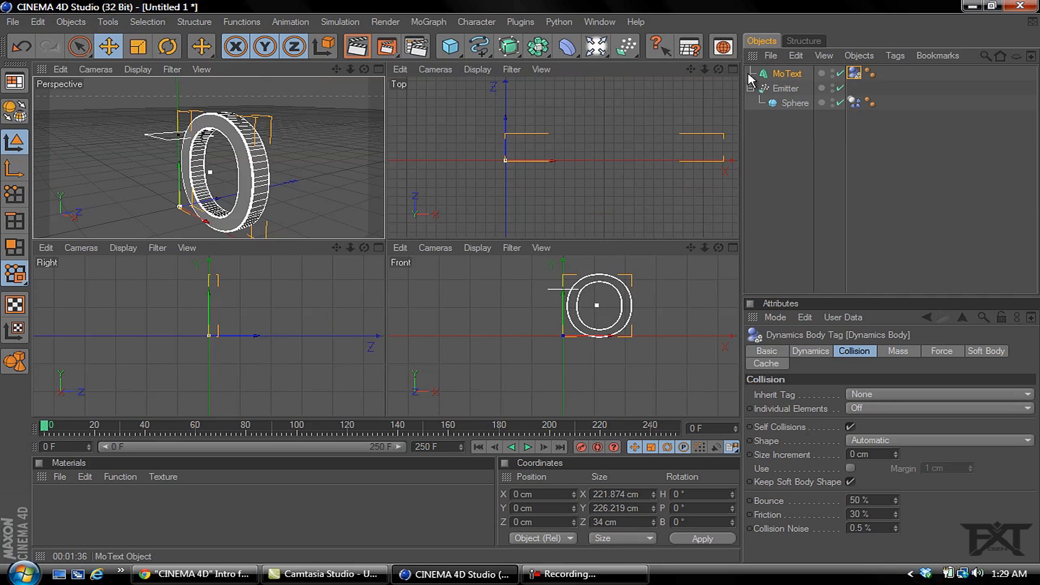
pyautogui.click(786, 89)
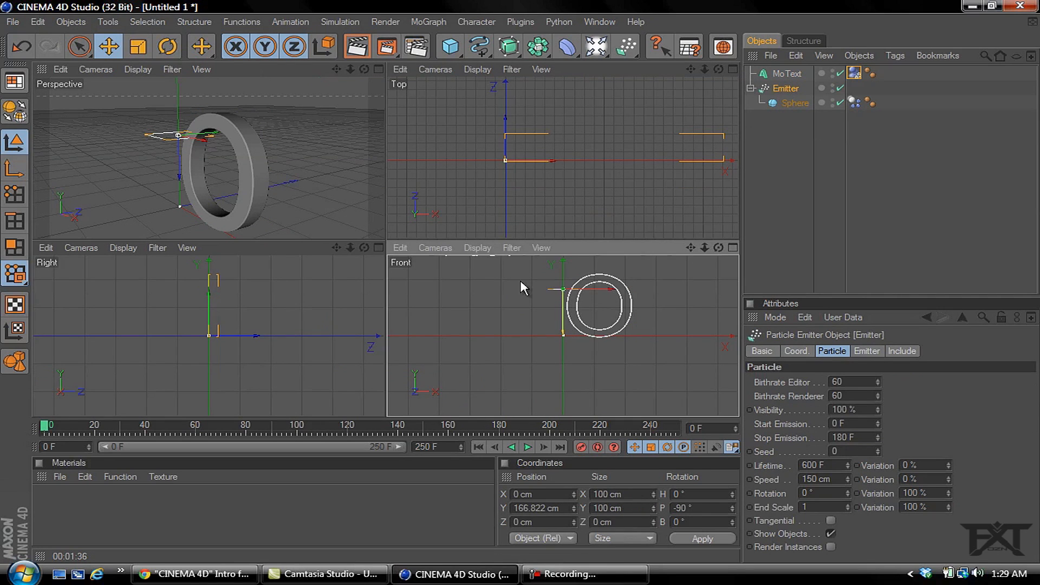
pyautogui.moveTo(520, 281); pyautogui.dragTo(520, 281)
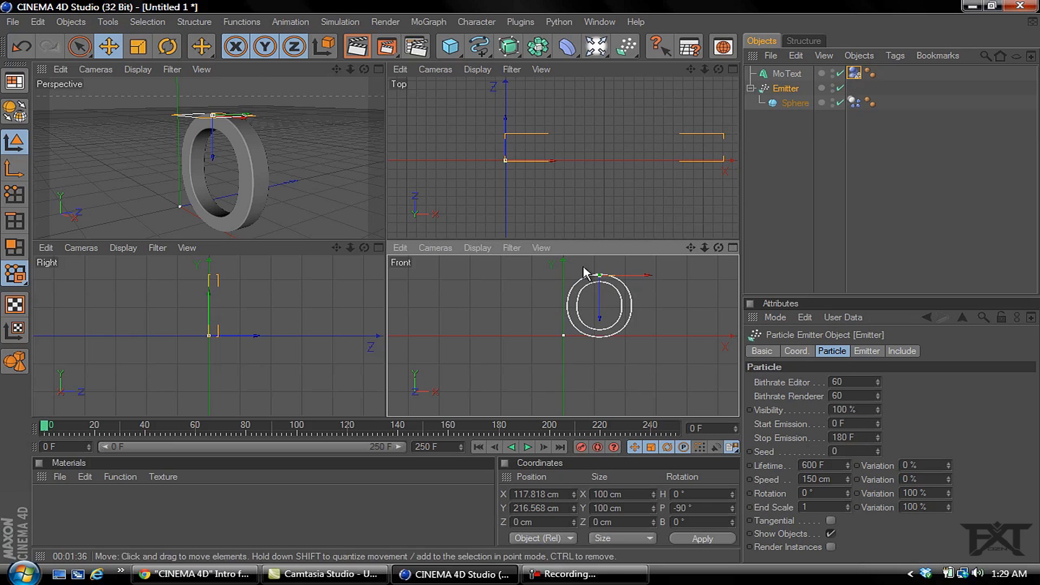
pyautogui.click(733, 69)
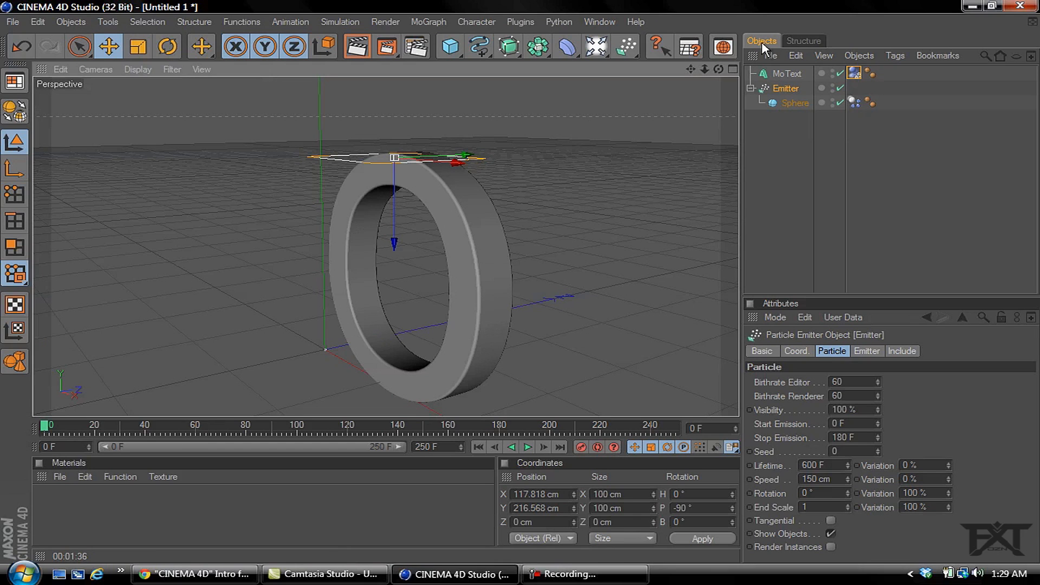
pyautogui.click(733, 69)
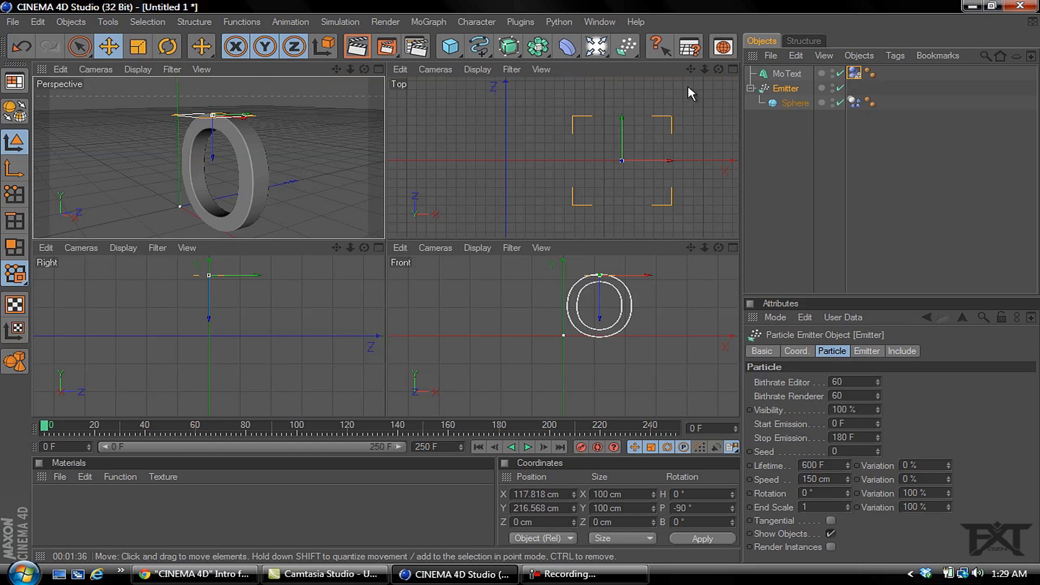
pyautogui.click(733, 70)
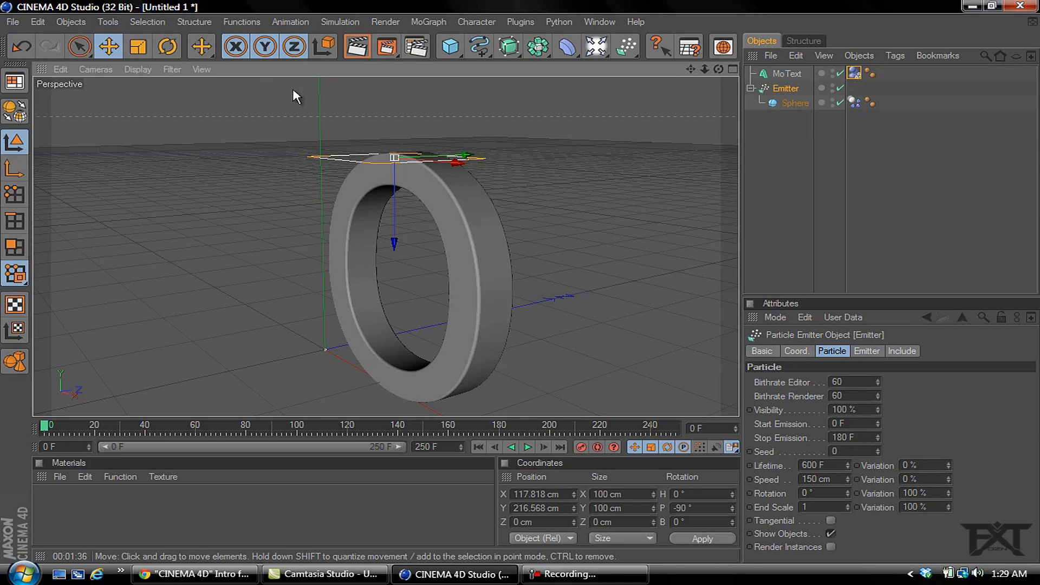
# Frame the ring top in Perspective and show the emitter's Pyramid type and 100 cm sizes
pyautogui.moveTo(718, 70); pyautogui.dragTo(522, 281)
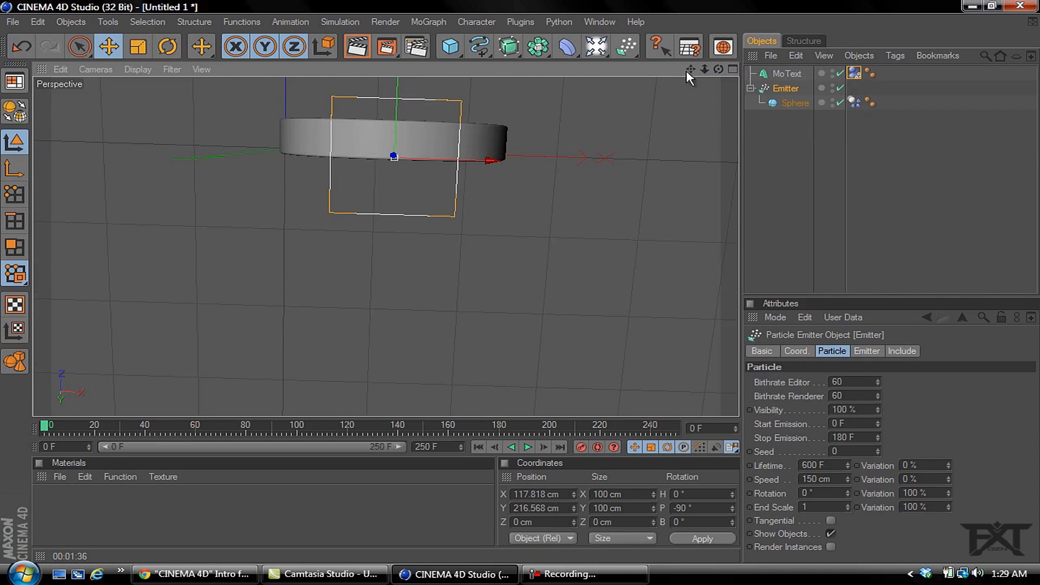
pyautogui.moveTo(689, 70); pyautogui.dragTo(522, 278)
pyautogui.moveTo(704, 69); pyautogui.dragTo(519, 285)
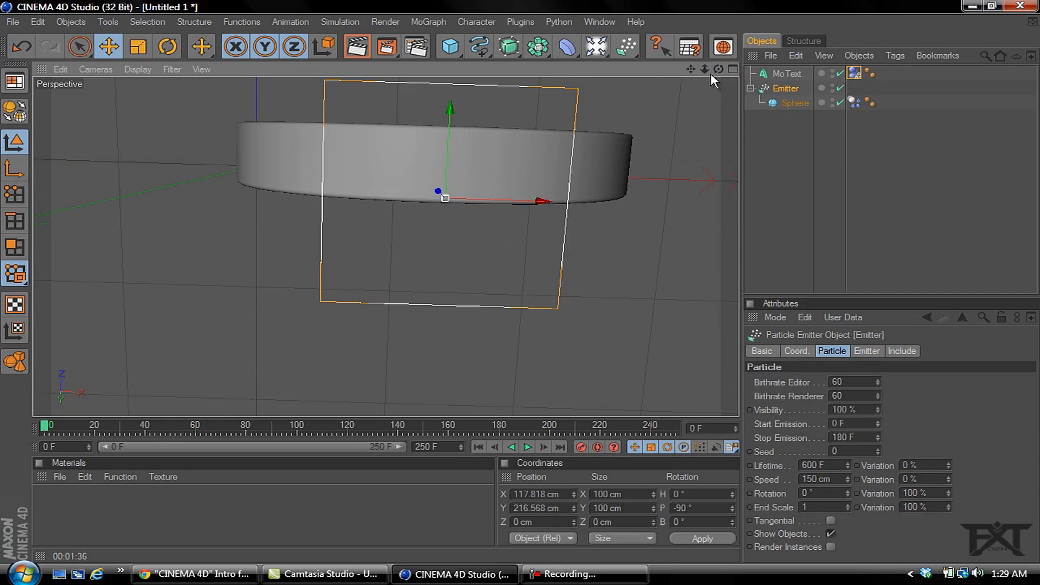
pyautogui.moveTo(718, 70); pyautogui.dragTo(522, 291)
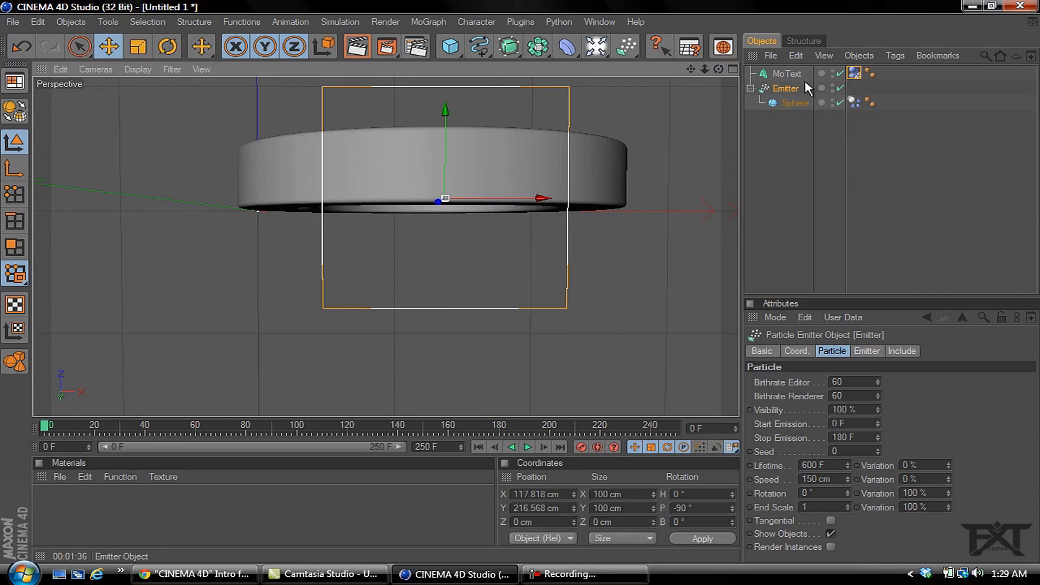
pyautogui.click(867, 352)
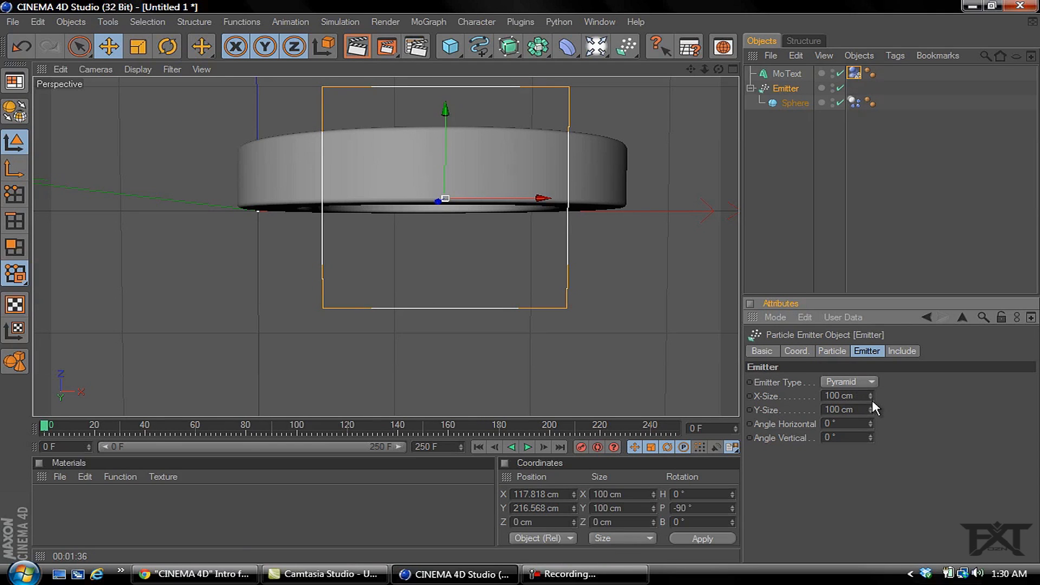
# Resize the Emitter to 30 cm X and Y and lower it into the top of the O ring
pyautogui.moveTo(870, 396); pyautogui.dragTo(871, 417)
pyautogui.moveTo(441, 133); pyautogui.dragTo(521, 284)
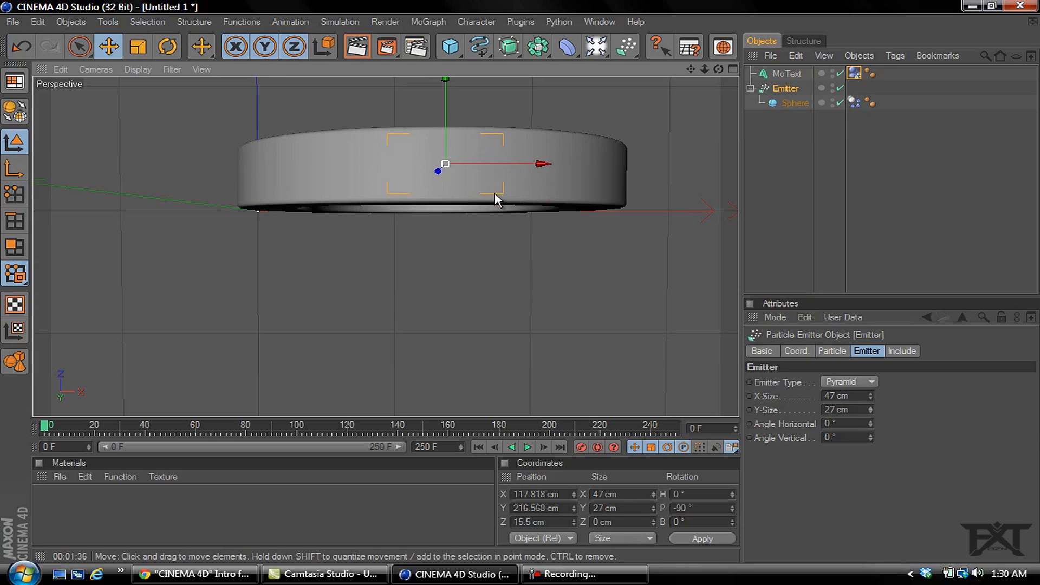
pyautogui.moveTo(871, 396); pyautogui.dragTo(858, 396)
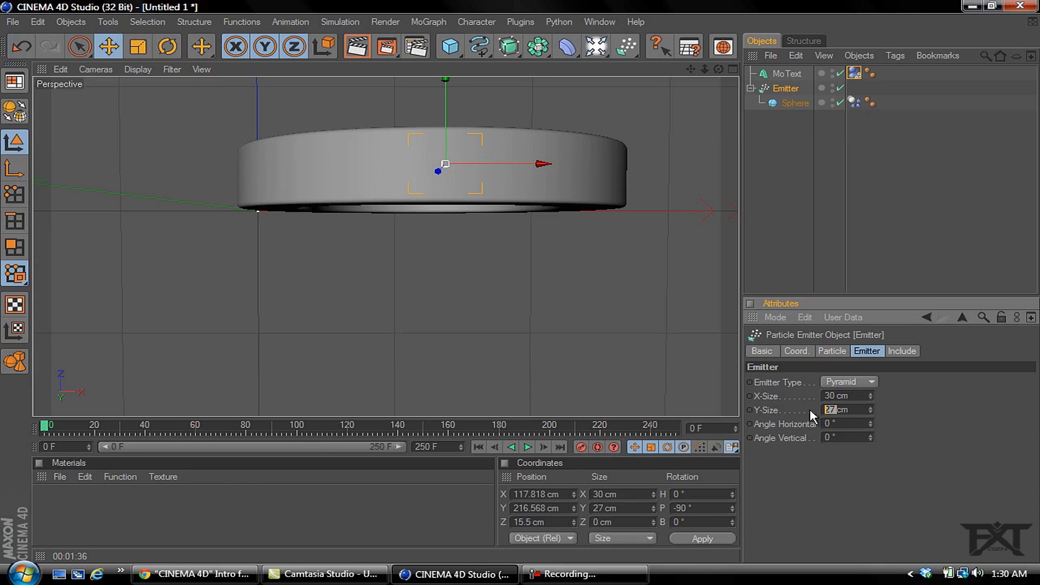
pyautogui.press('Return')
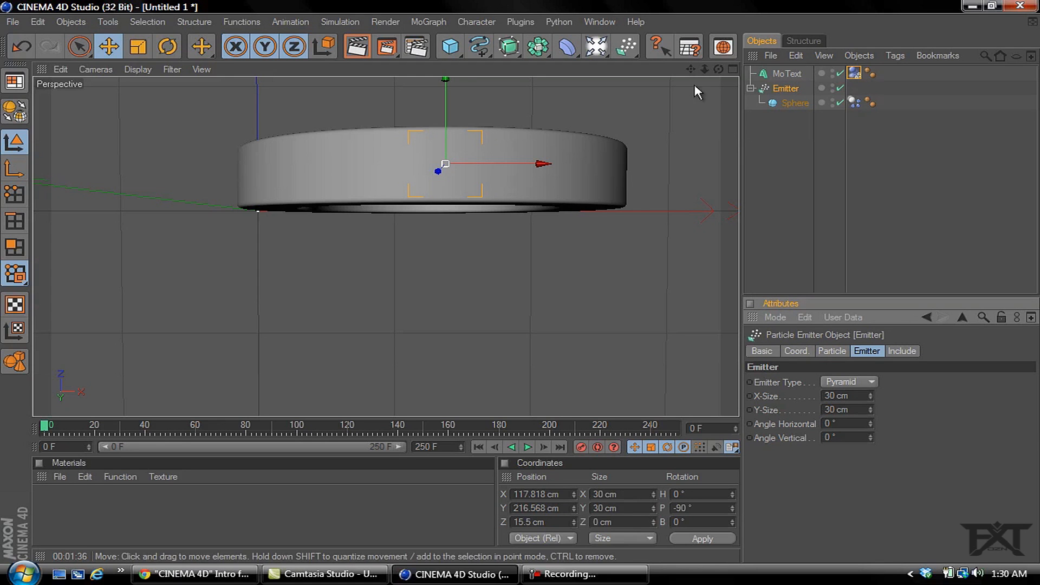
pyautogui.moveTo(718, 69); pyautogui.dragTo(519, 281)
# Hide the MoText 'O' in the editor view so only the 30 cm emitter shows
pyautogui.moveTo(690, 69); pyautogui.dragTo(520, 281)
pyautogui.moveTo(719, 69); pyautogui.dragTo(521, 280)
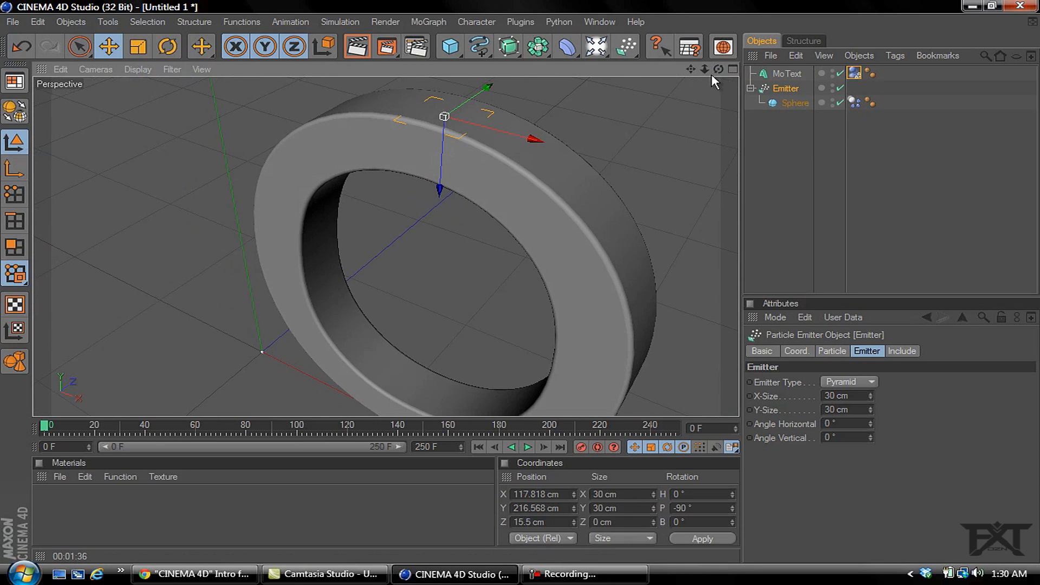
pyautogui.moveTo(690, 69); pyautogui.dragTo(520, 281)
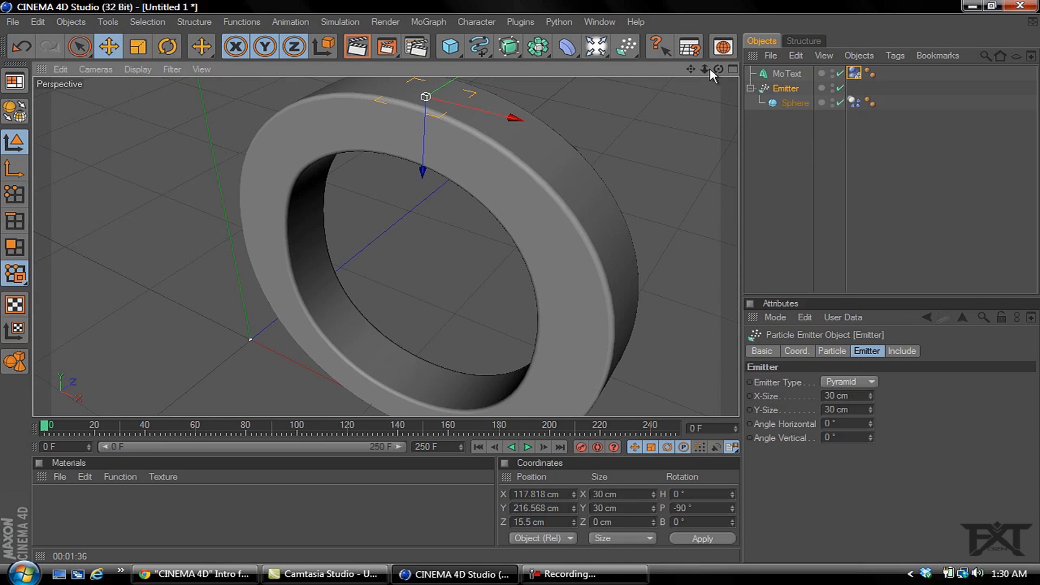
pyautogui.click(785, 74)
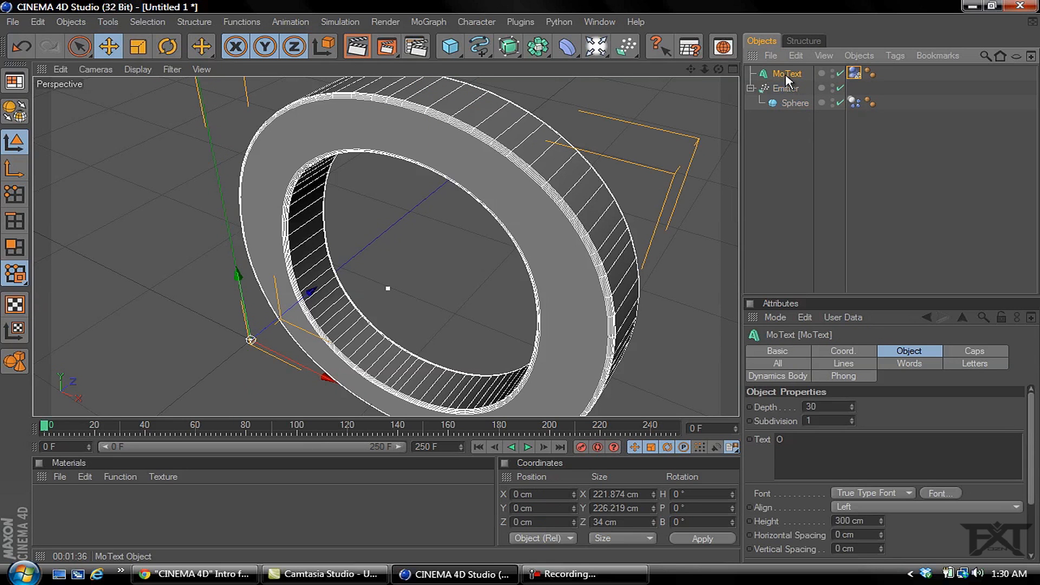
pyautogui.click(833, 75)
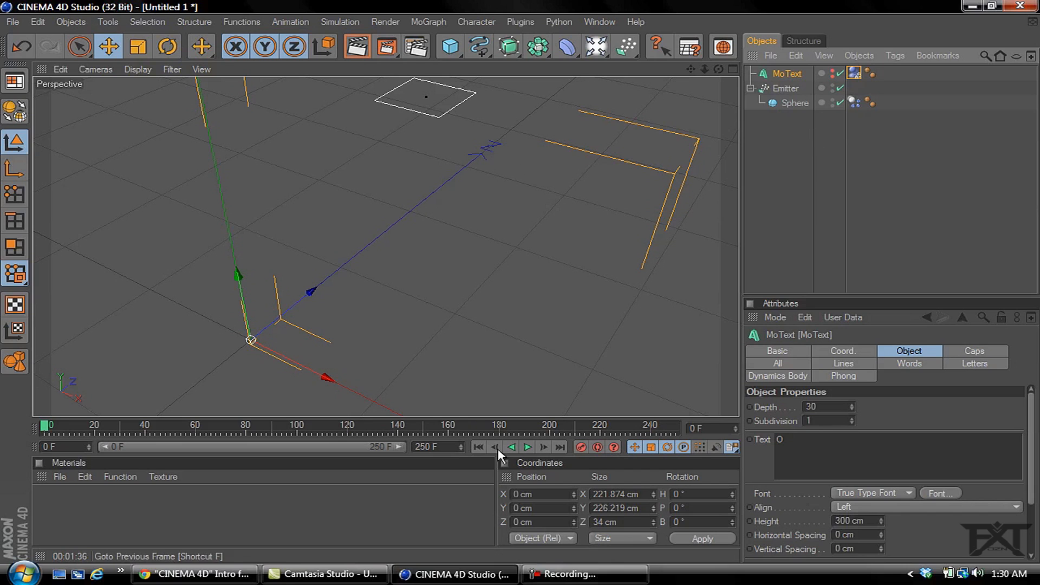
# Set the MoText Dynamics Body Collision Shape to Static Mesh and start playback
pyautogui.click(853, 73)
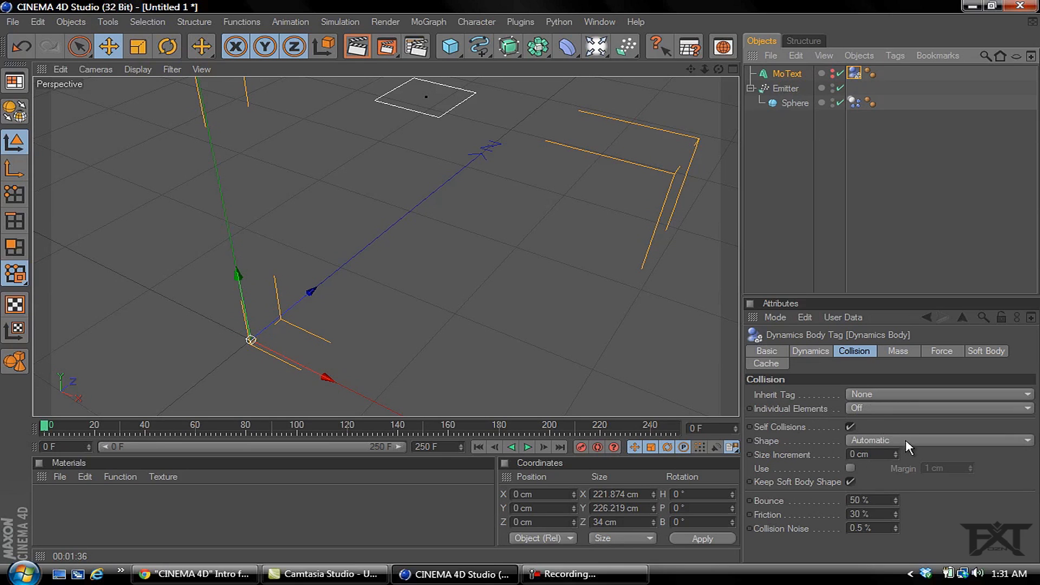
pyautogui.click(905, 440)
pyautogui.click(876, 399)
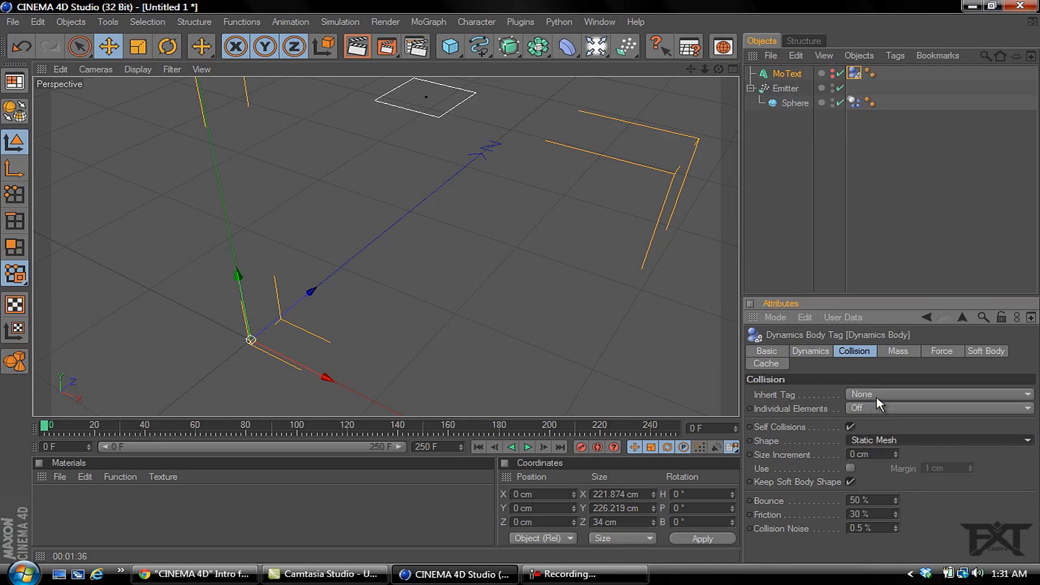
pyautogui.click(528, 448)
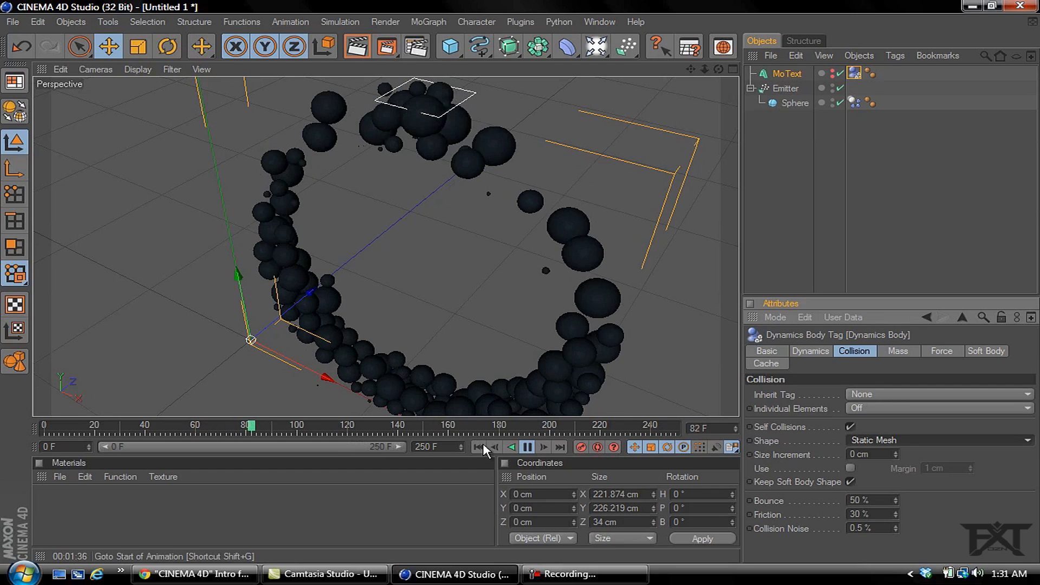
# Check the Emitter's particle settings, stop at frame 152, and preview-render the sphere-filled O
pyautogui.click(780, 90)
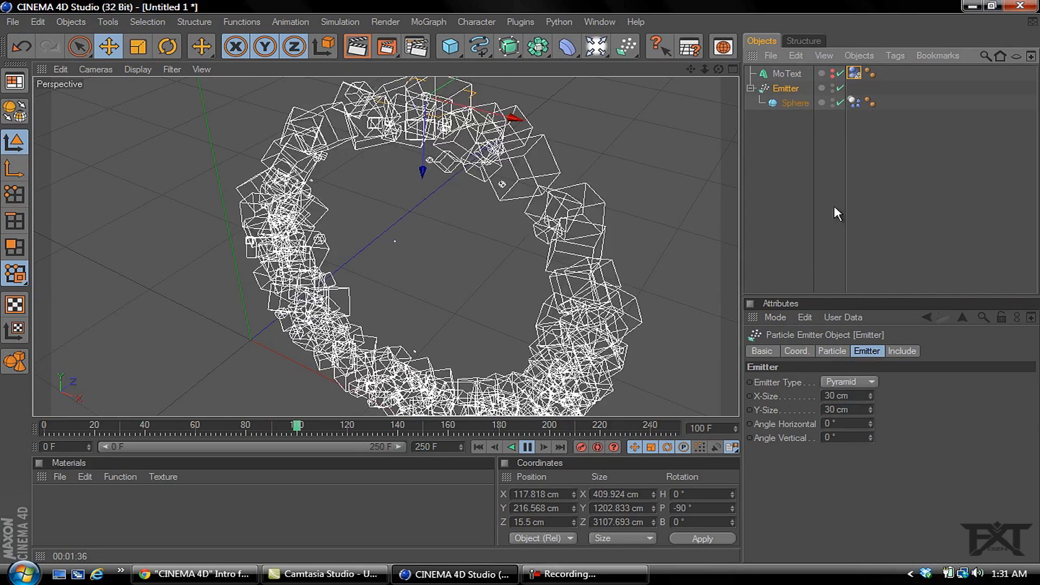
pyautogui.click(832, 351)
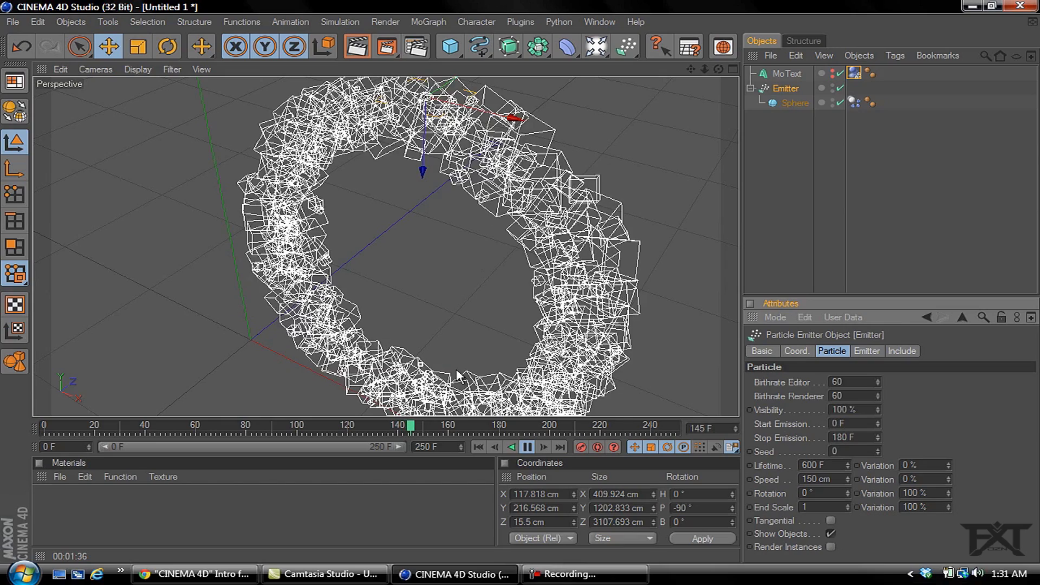
pyautogui.click(526, 447)
pyautogui.click(367, 44)
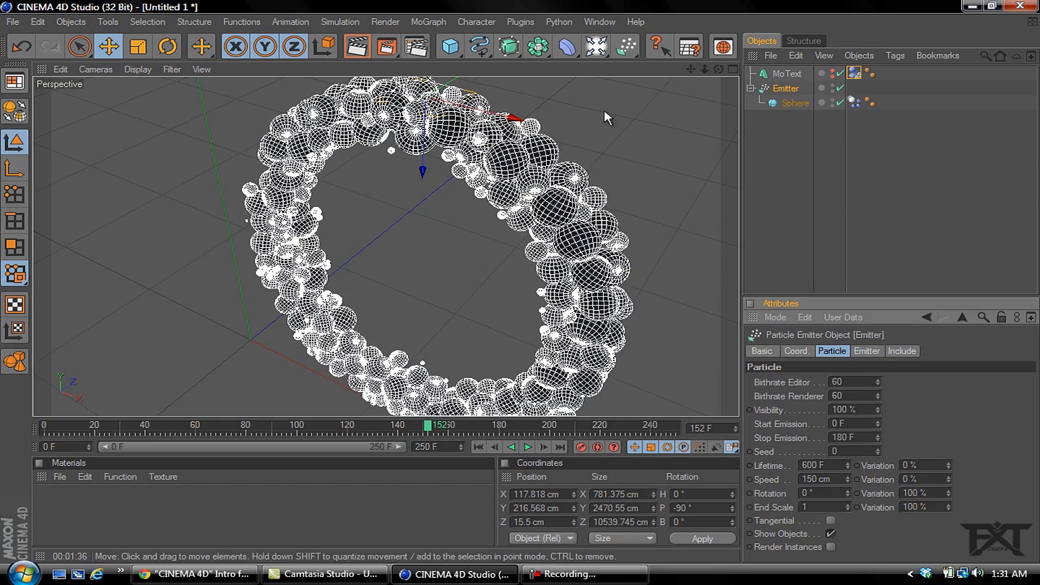
pyautogui.keyDown('alt'); pyautogui.moveTo(519, 306); pyautogui.dragTo(528, 260); pyautogui.keyUp('alt')
pyautogui.moveTo(705, 69); pyautogui.dragTo(499, 293)
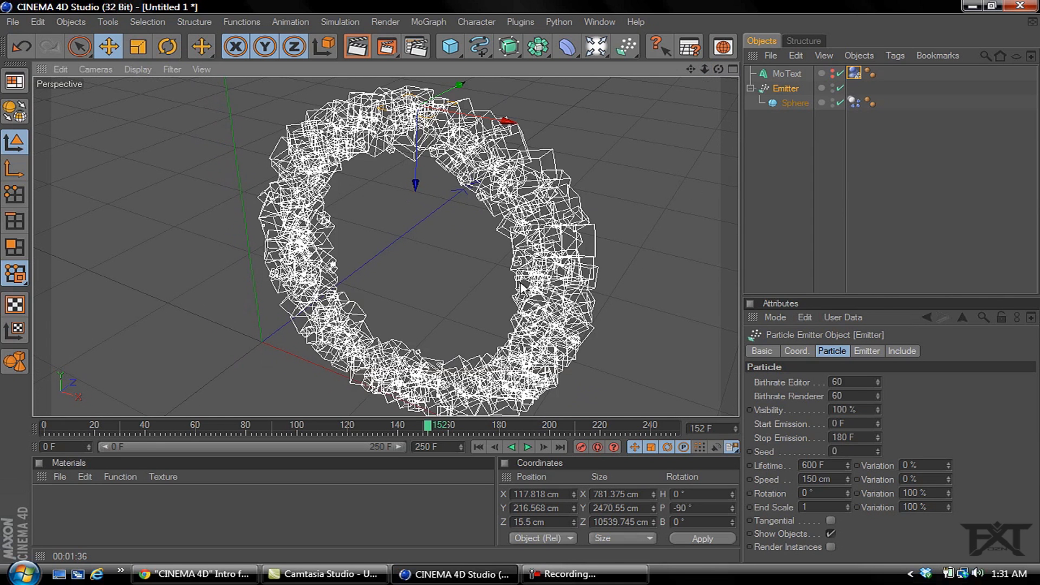
# Create a new material, Mat, and set its colour to red
pyautogui.doubleClick(65, 516)
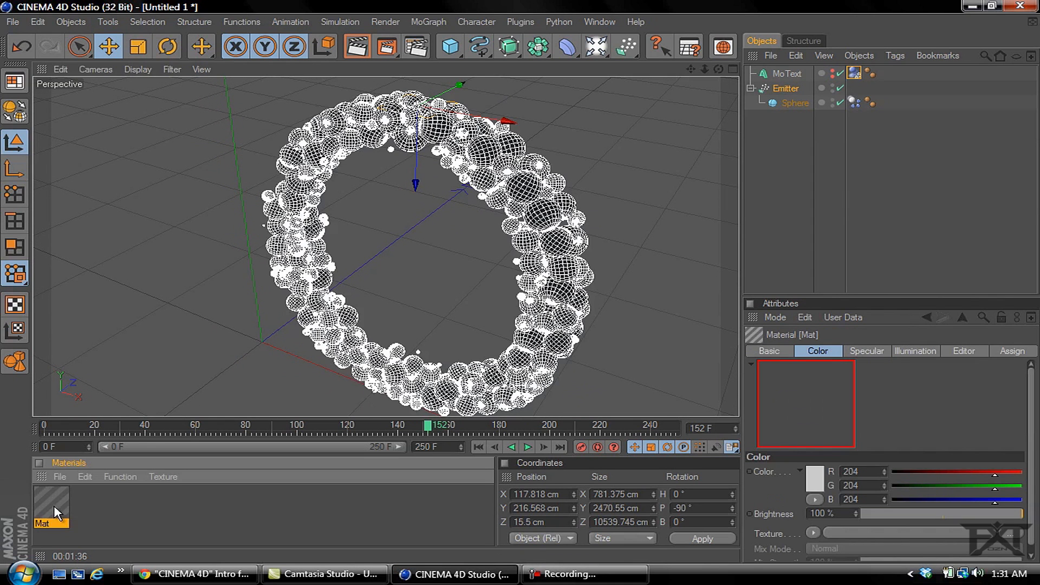
pyautogui.doubleClick(52, 502)
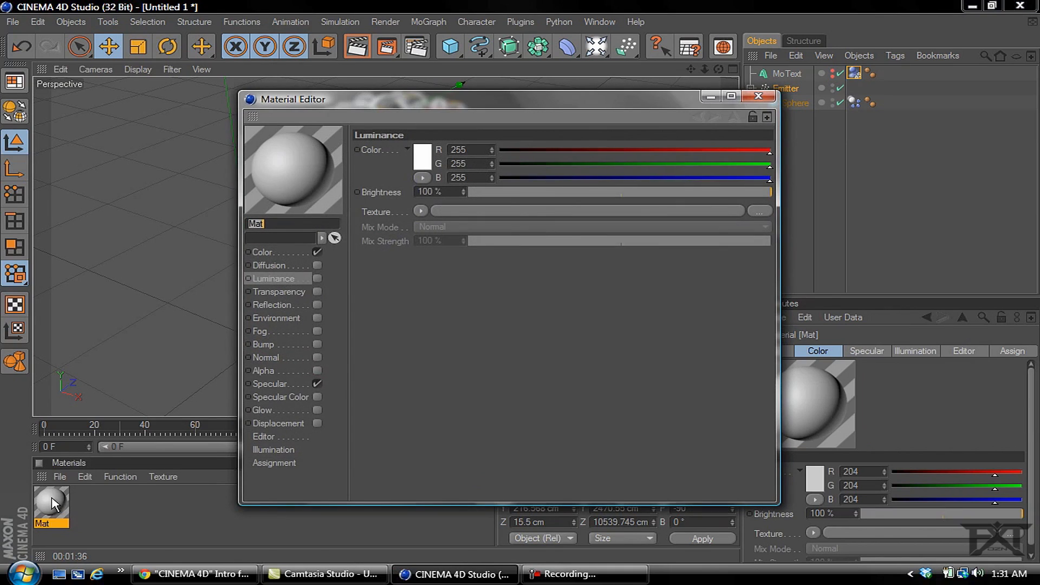
pyautogui.click(262, 252)
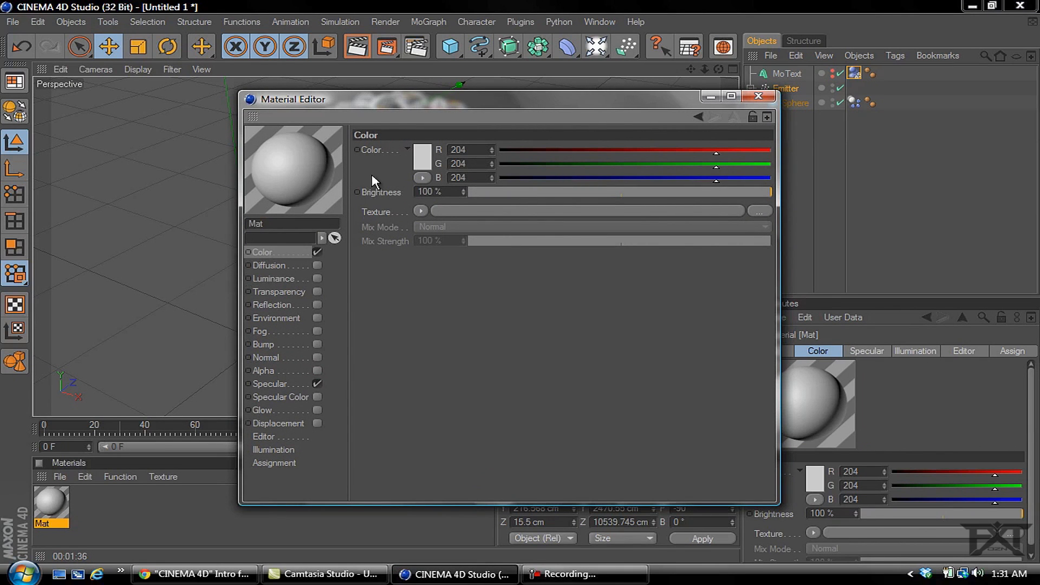
pyautogui.click(423, 157)
pyautogui.moveTo(398, 162); pyautogui.dragTo(398, 145)
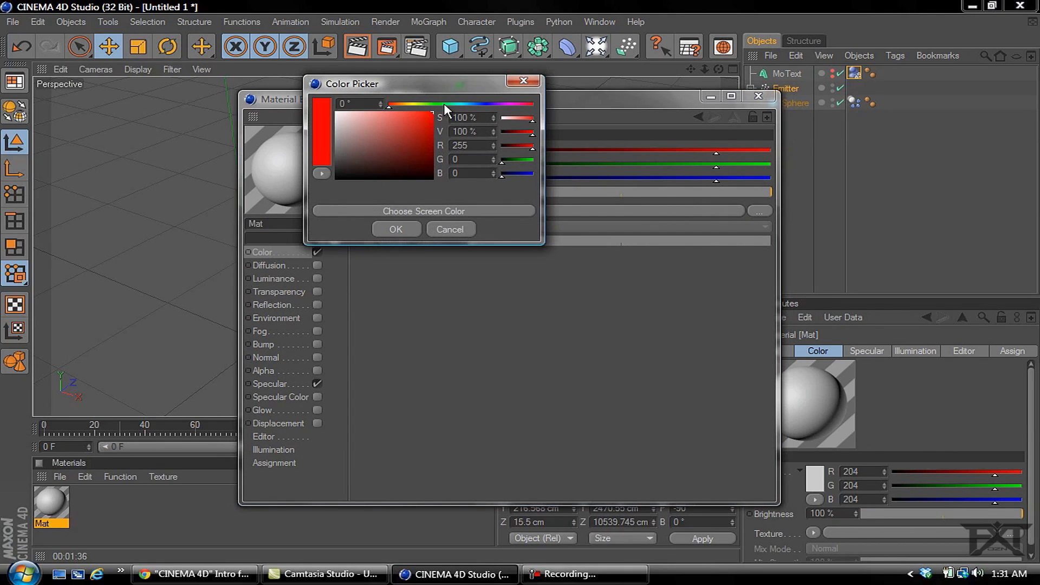
pyautogui.click(396, 228)
# Enable Fresnel reflection on Mat with 15% brightness and 20% mix strength
pyautogui.click(318, 304)
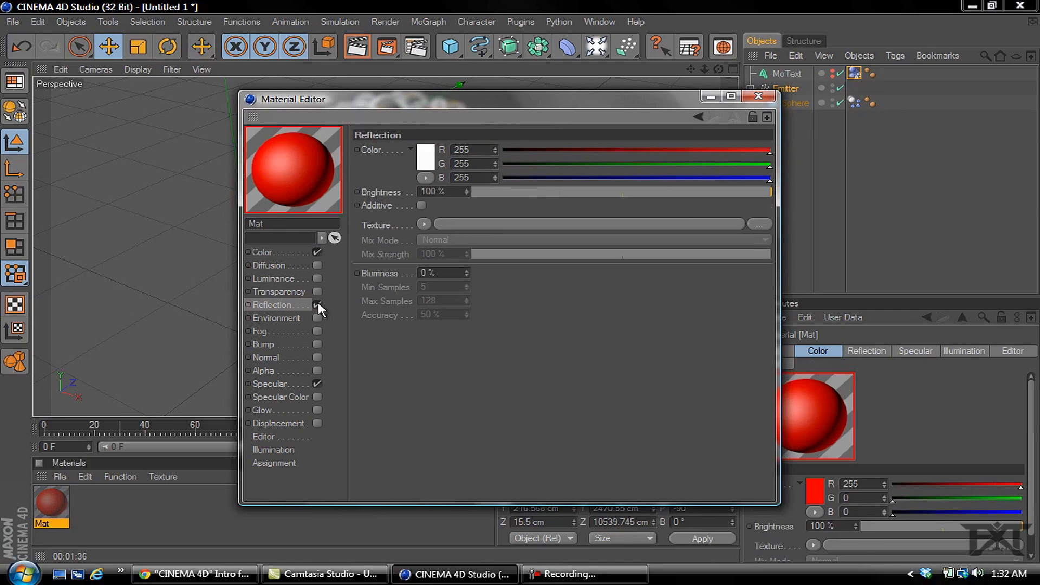
pyautogui.click(424, 224)
pyautogui.click(444, 360)
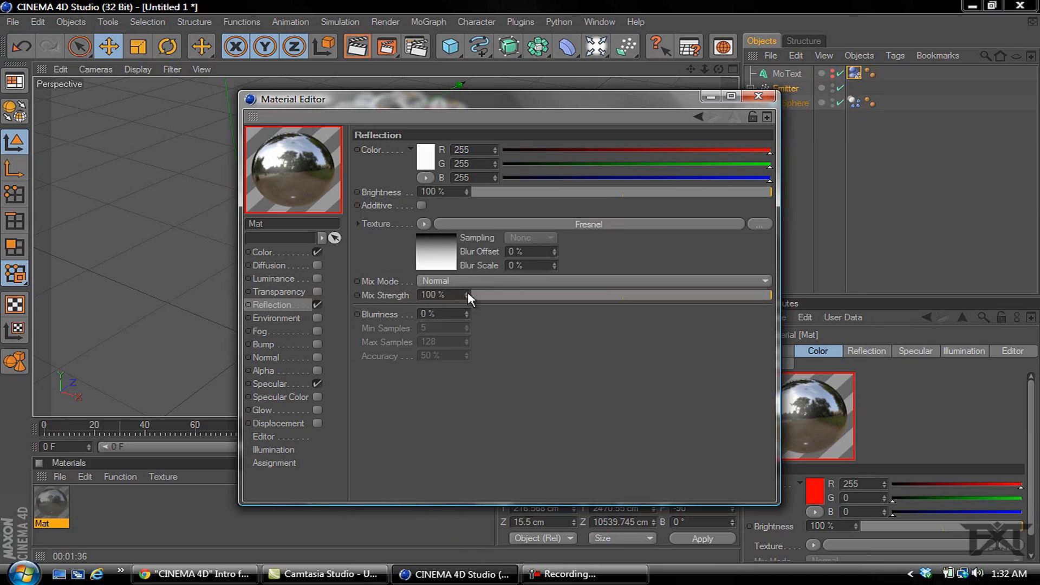
pyautogui.click(516, 193)
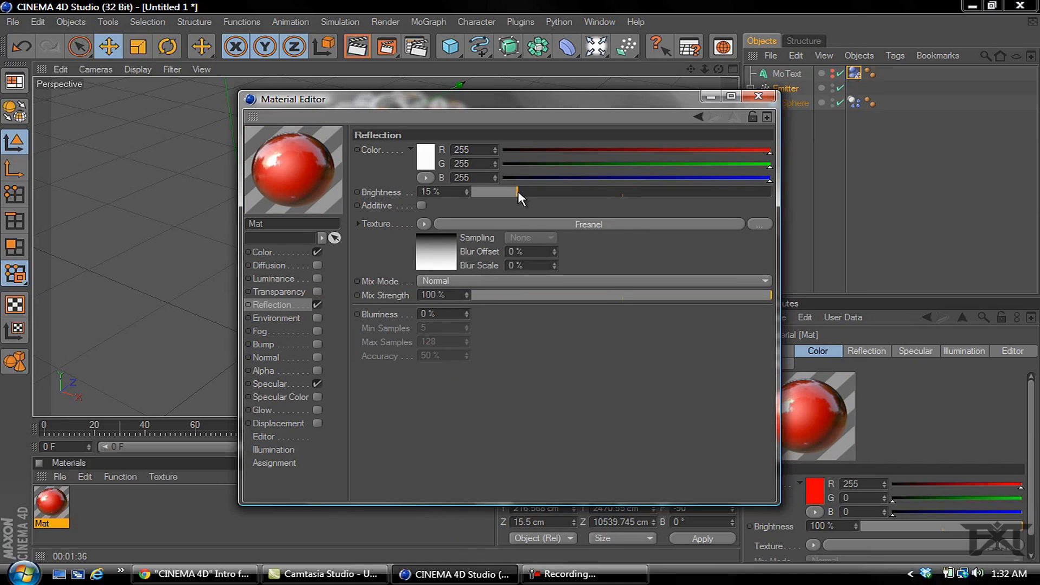
pyautogui.moveTo(503, 295); pyautogui.dragTo(532, 295)
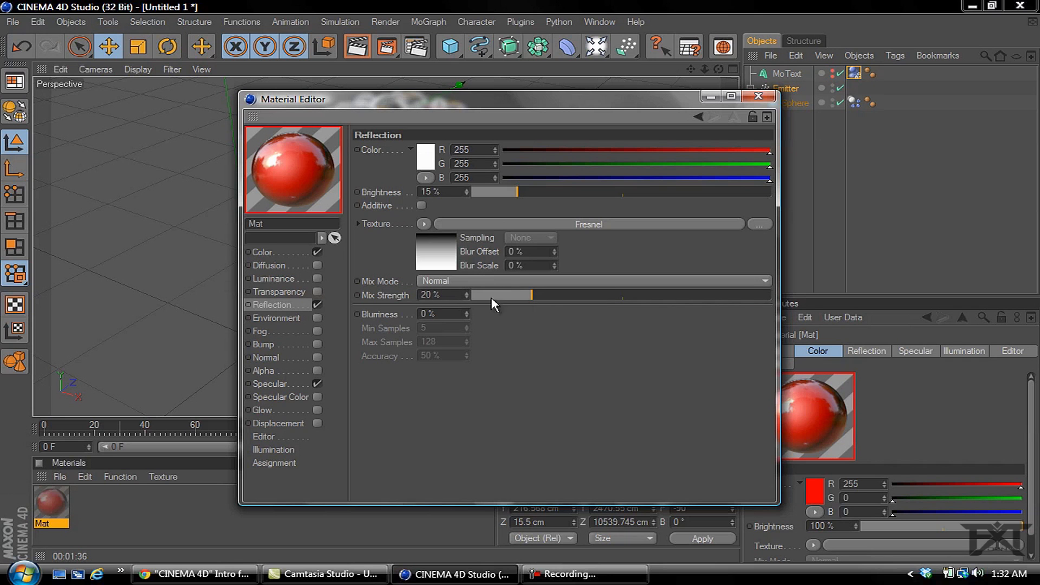
pyautogui.click(758, 96)
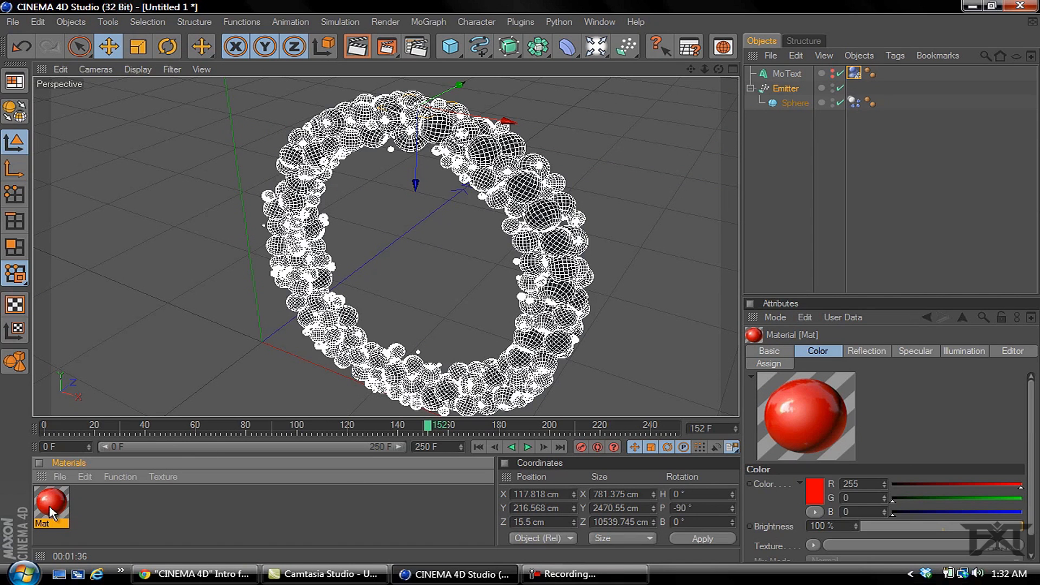
# Preview Mat on a Double Torus and apply it to the Sphere under the Emitter
pyautogui.rightClick(803, 409)
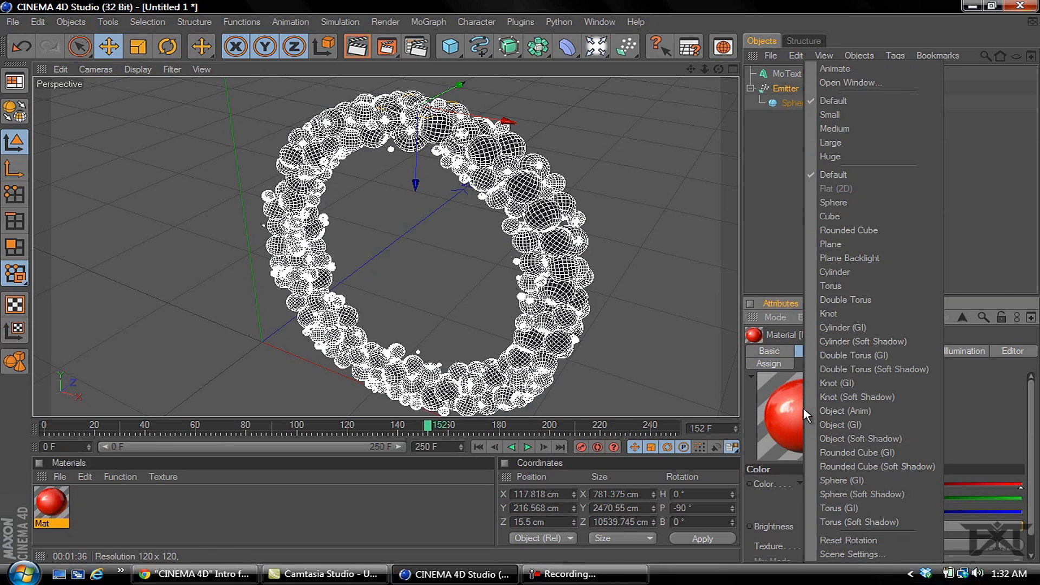
pyautogui.click(849, 301)
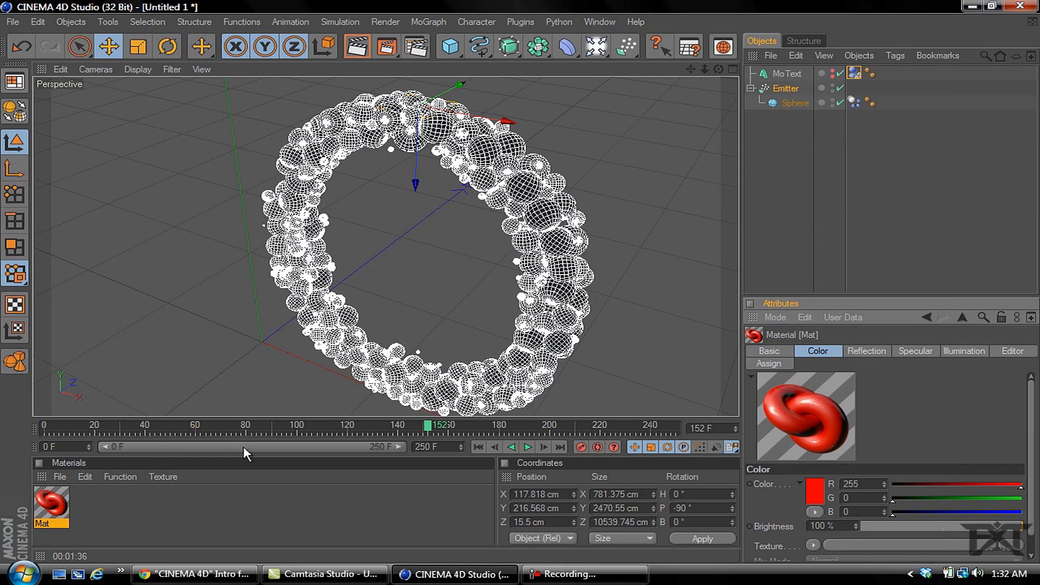
pyautogui.moveTo(57, 506); pyautogui.dragTo(802, 104)
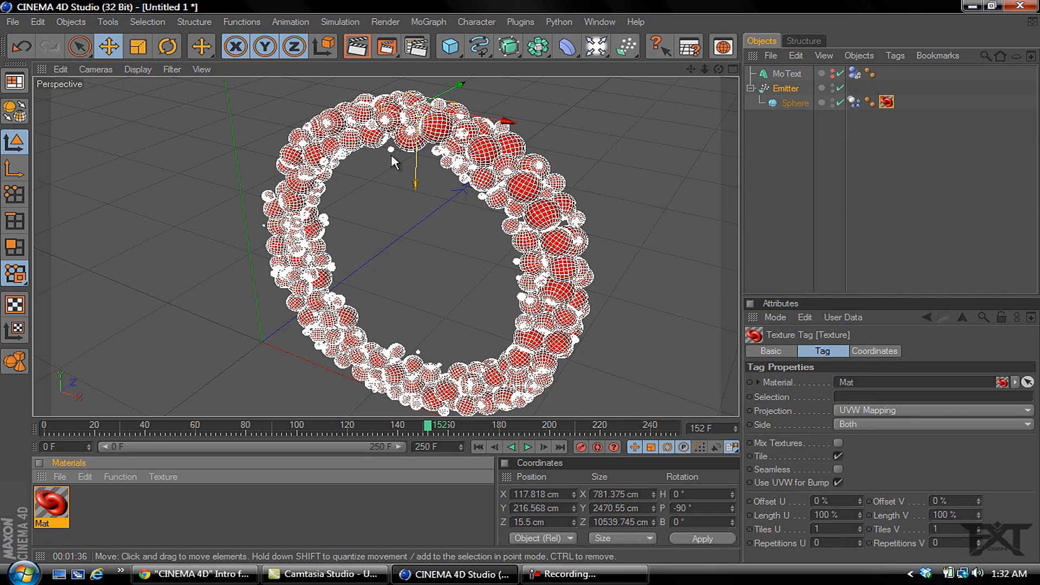
pyautogui.click(450, 46)
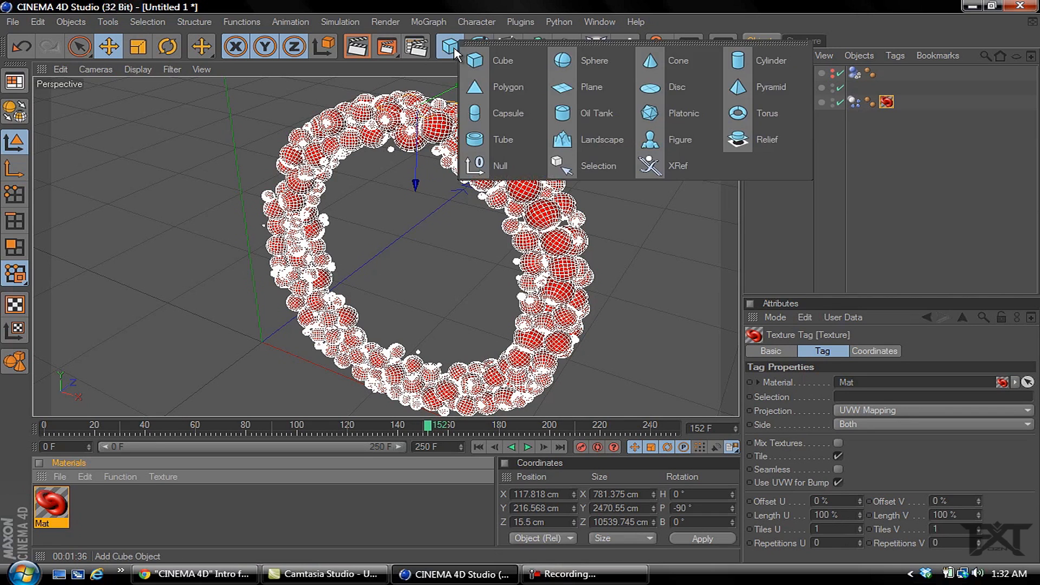
# Add a 2000 × 2000 cm Plane and raise it above the ring
pyautogui.click(586, 88)
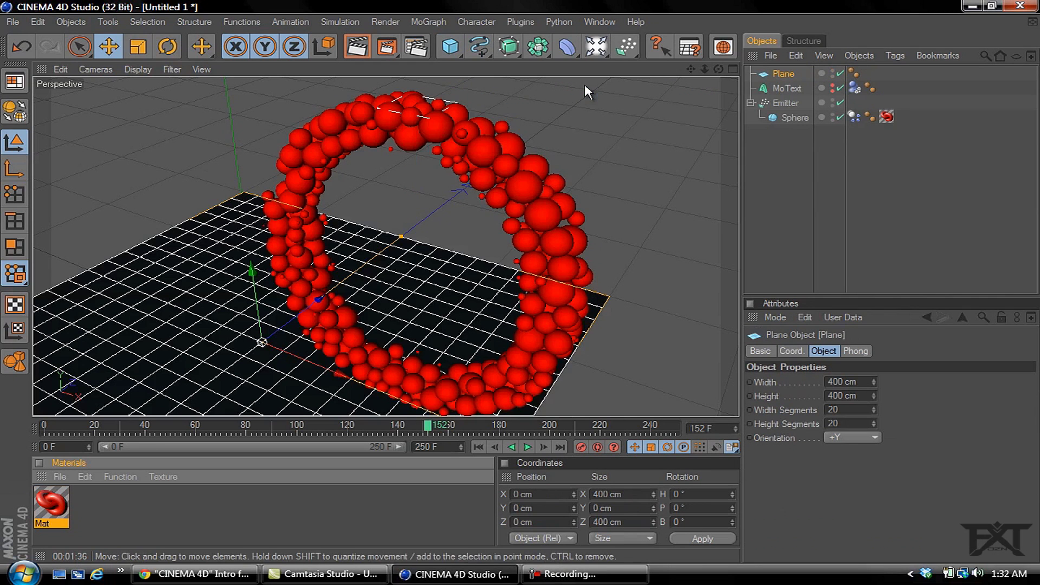
pyautogui.click(830, 381)
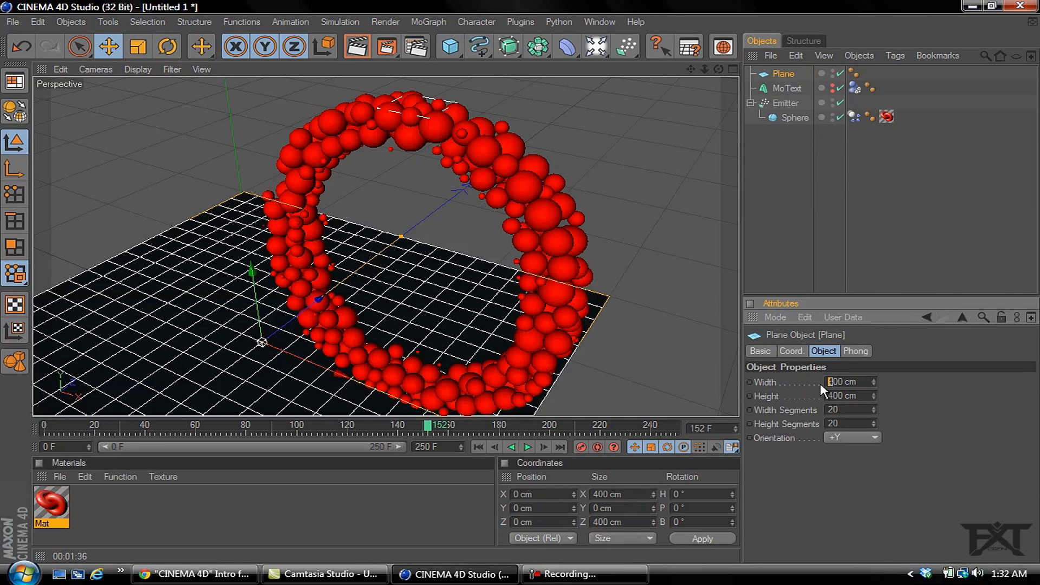
pyautogui.write('20')
pyautogui.click(830, 396)
pyautogui.press('Delete')
pyautogui.write('20')
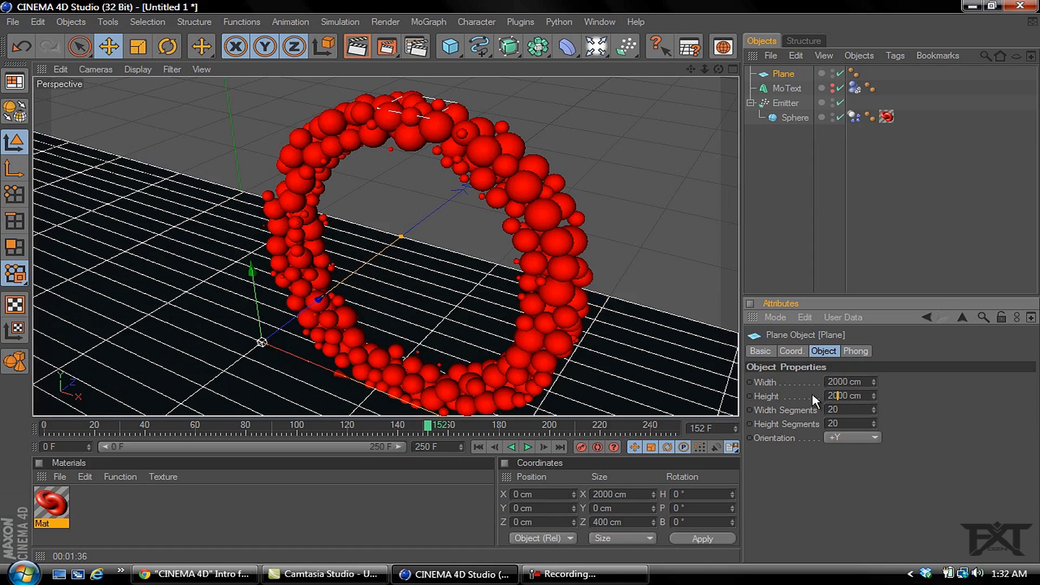
pyautogui.press('Return')
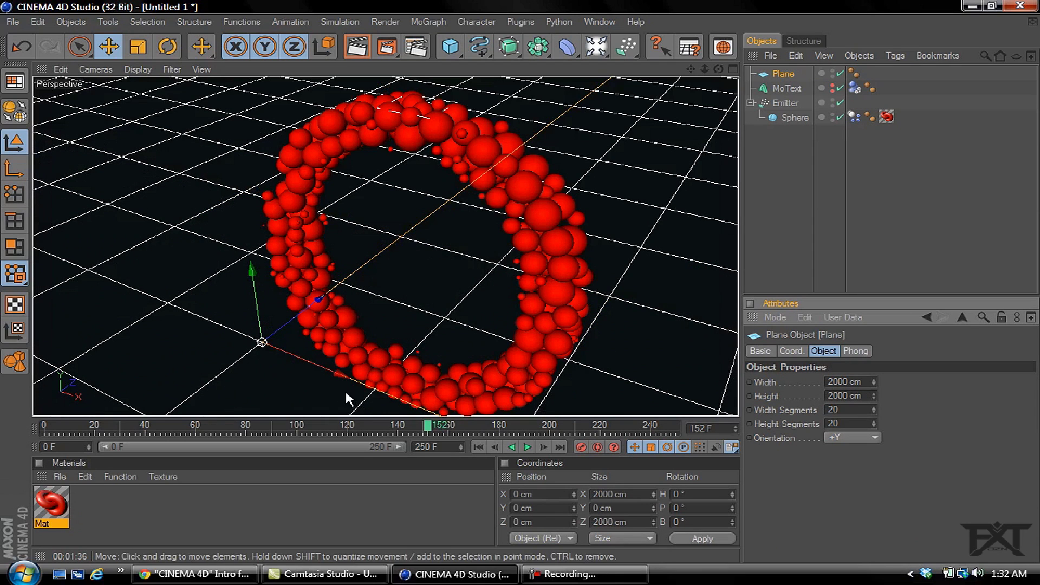
pyautogui.moveTo(252, 270); pyautogui.dragTo(525, 204)
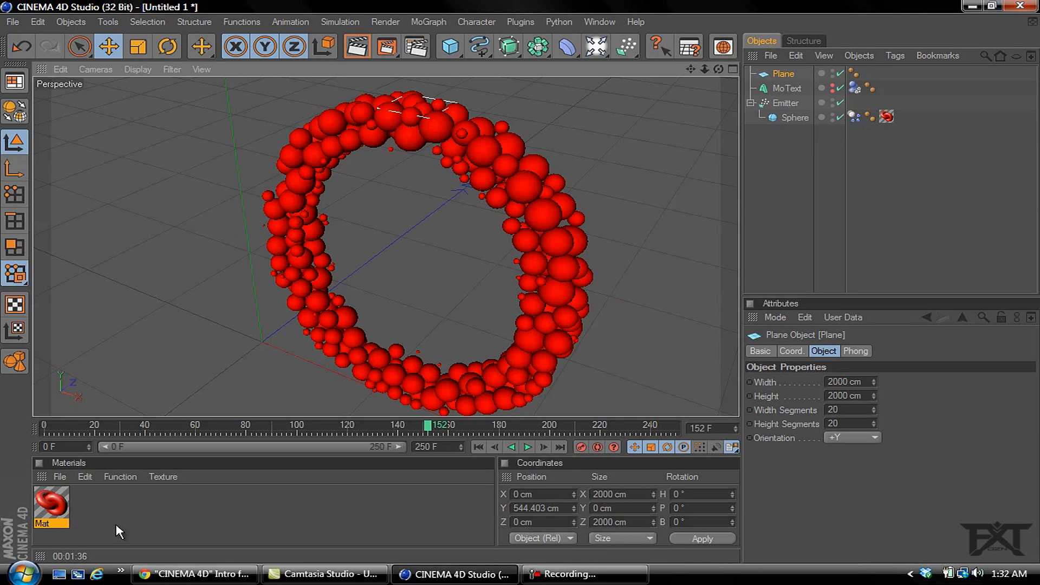
# Create a luminance-only white material, Mat.1, and apply it to the Plane
pyautogui.doubleClick(127, 531)
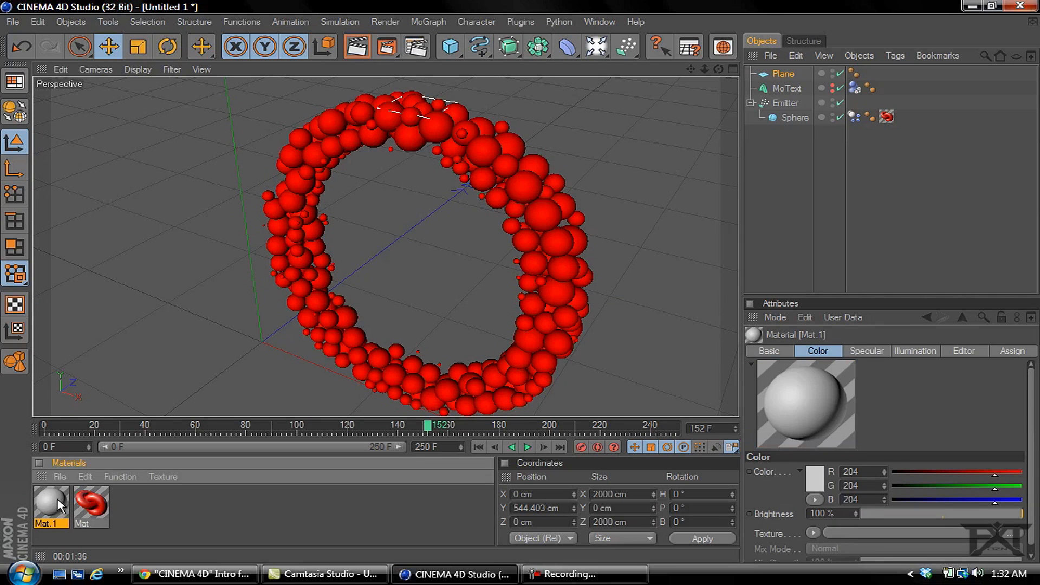
pyautogui.doubleClick(58, 504)
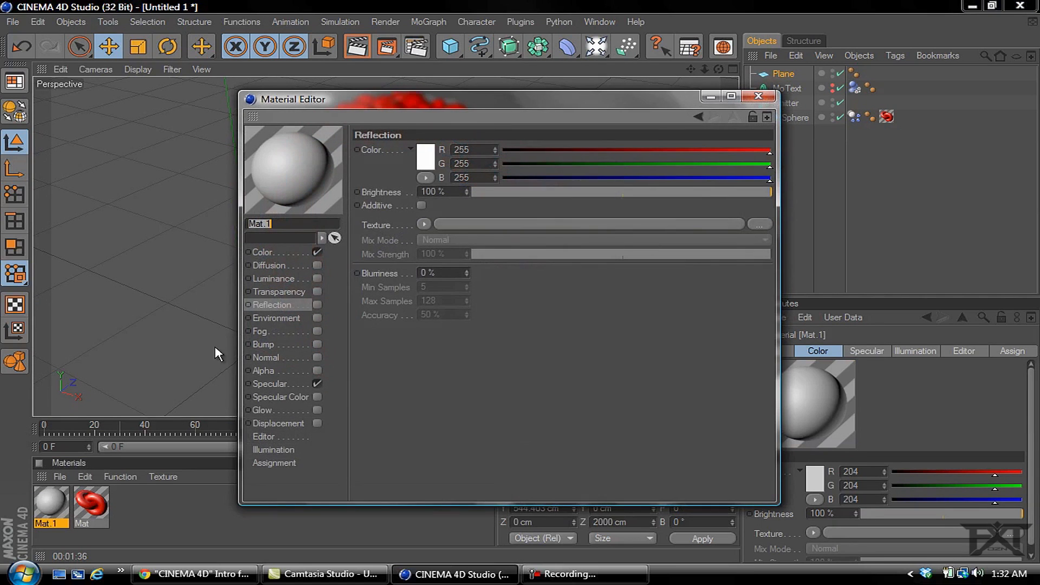
pyautogui.click(317, 384)
pyautogui.click(317, 252)
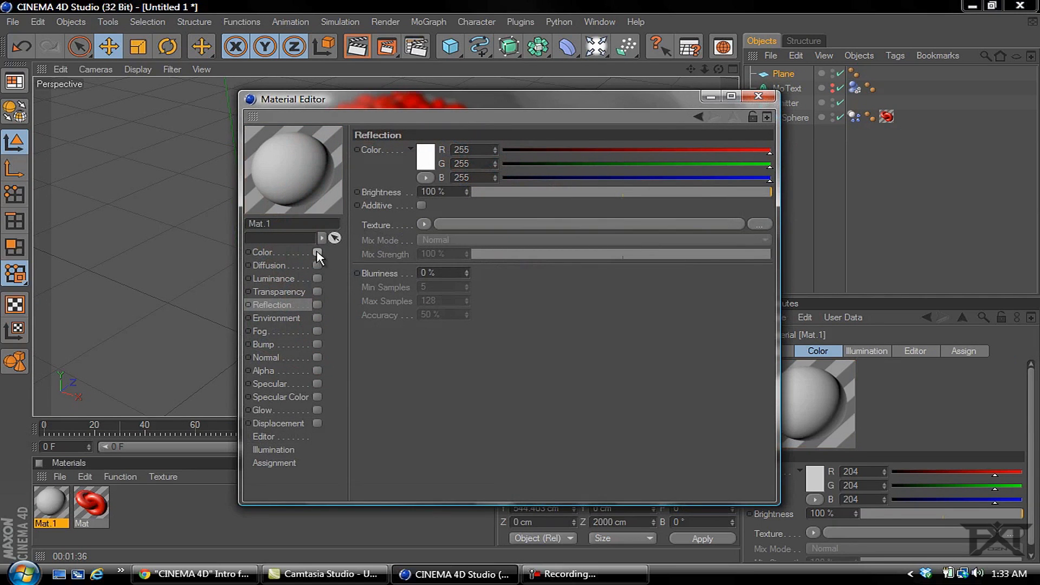
pyautogui.click(318, 278)
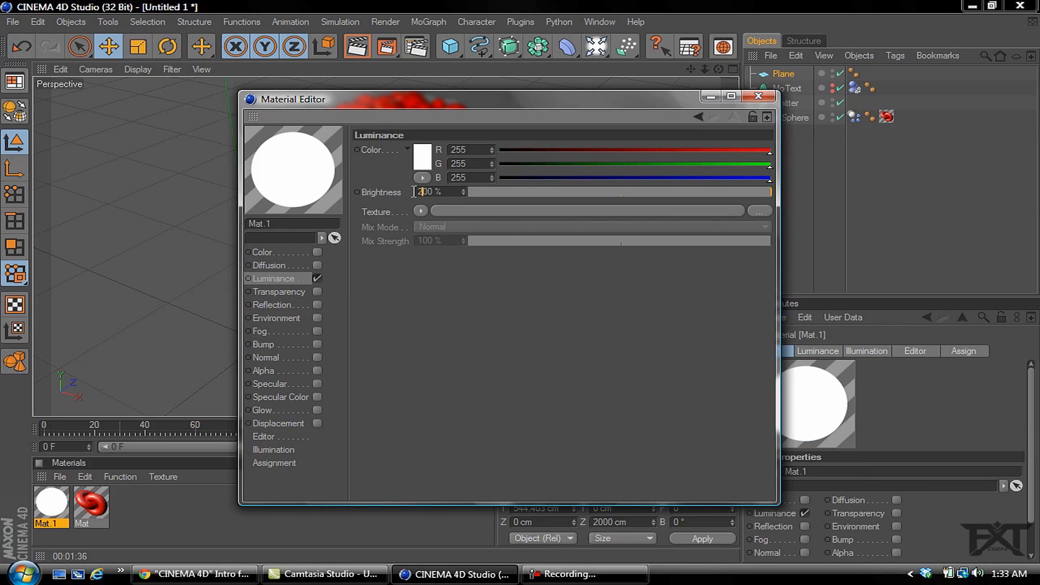
pyautogui.click(759, 96)
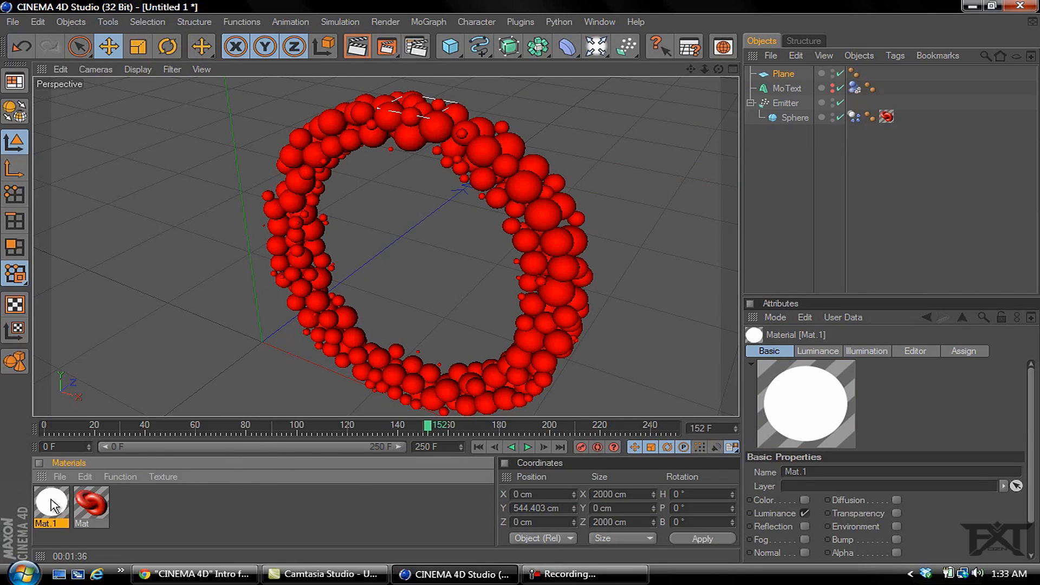
pyautogui.moveTo(53, 504); pyautogui.dragTo(788, 75)
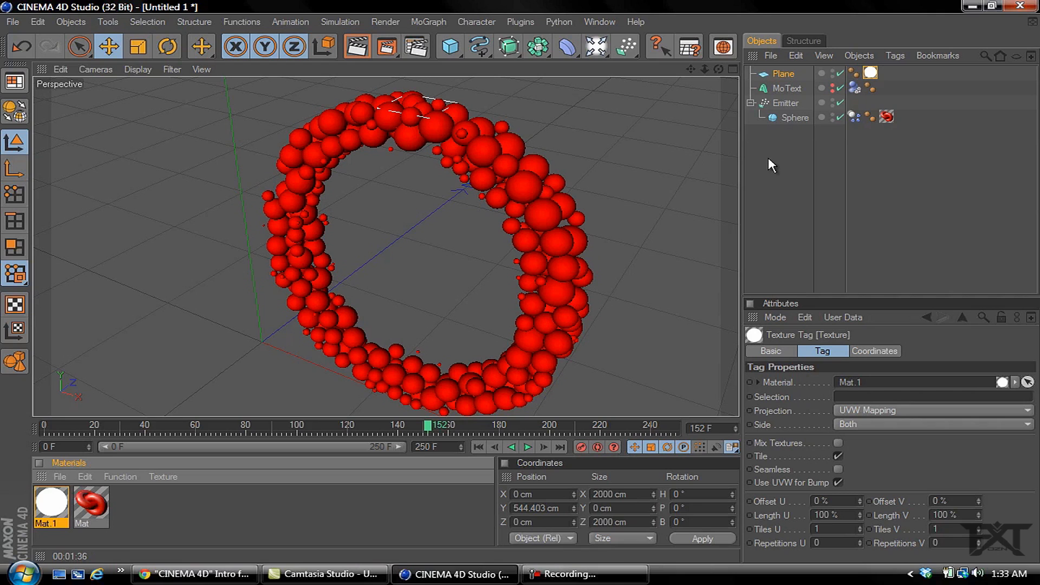
pyautogui.click(450, 46)
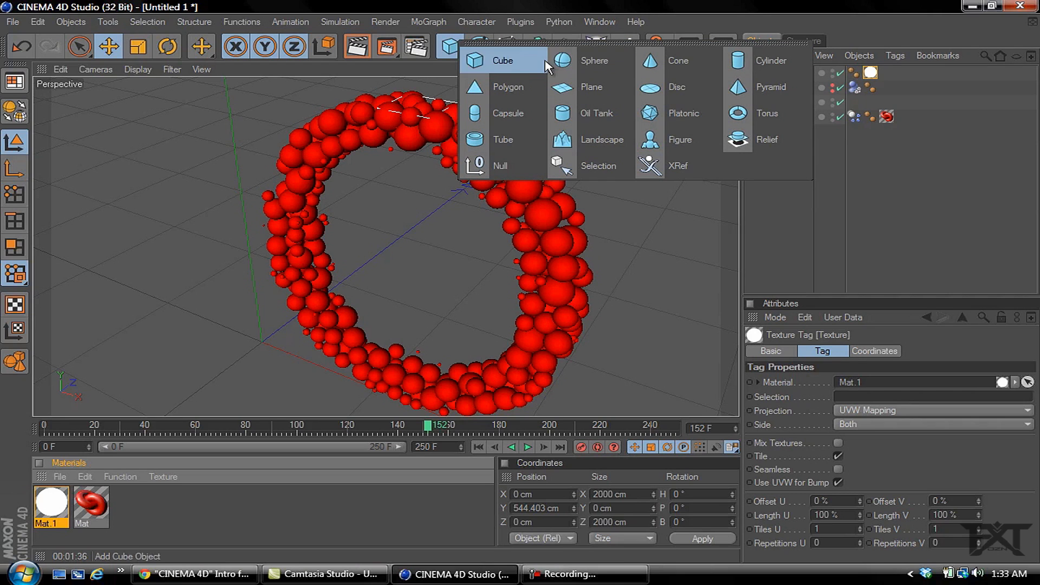
# Add a Sphere and move and scale it until it encloses the whole scene
pyautogui.click(596, 68)
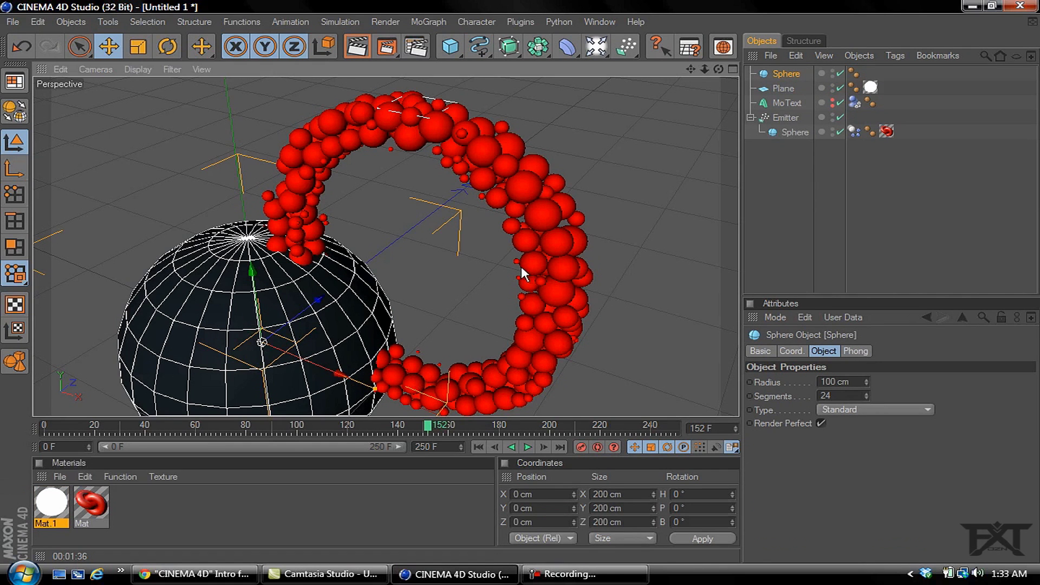
pyautogui.moveTo(521, 265); pyautogui.dragTo(521, 272)
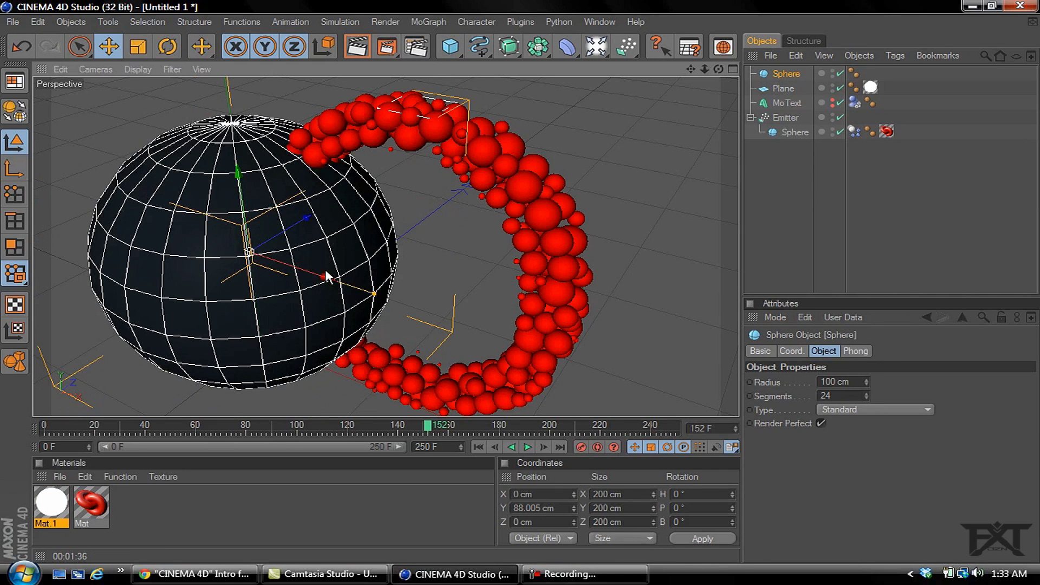
pyautogui.moveTo(325, 275); pyautogui.dragTo(320, 278)
pyautogui.moveTo(643, 313); pyautogui.dragTo(331, 248)
pyautogui.moveTo(521, 278)
pyautogui.mouseDown()
pyautogui.moveTo(797, 341)
pyautogui.moveTo(573, 272)
pyautogui.moveTo(999, 297)
pyautogui.moveTo(941, 307)
pyautogui.moveTo(525, 283)
pyautogui.moveTo(397, 439)
pyautogui.mouseUp()
# Create a pure white (255,255,255) material, Mat.2, and apply it to the big Sphere
pyautogui.doubleClick(168, 512)
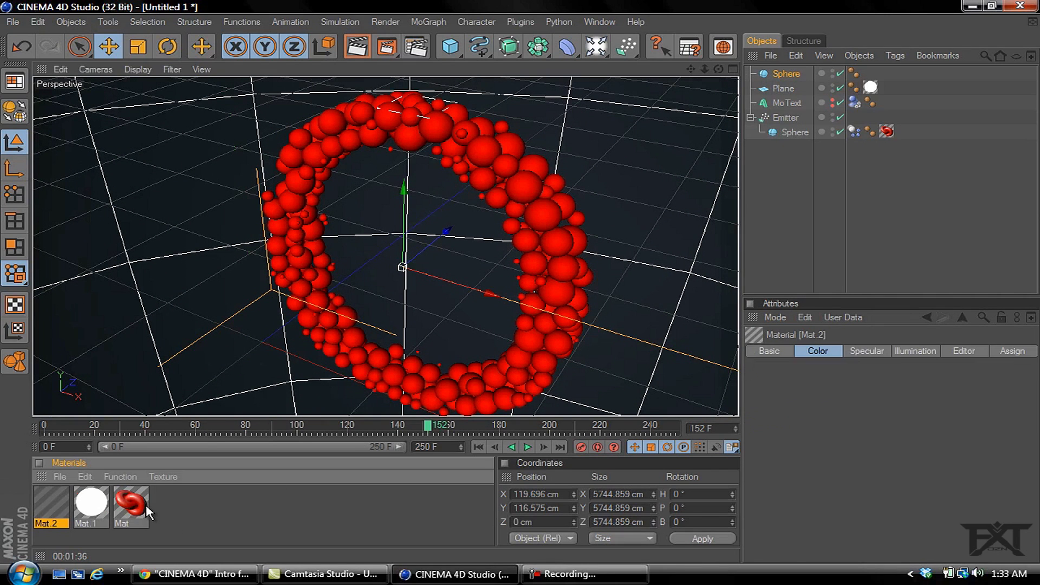
pyautogui.doubleClick(52, 504)
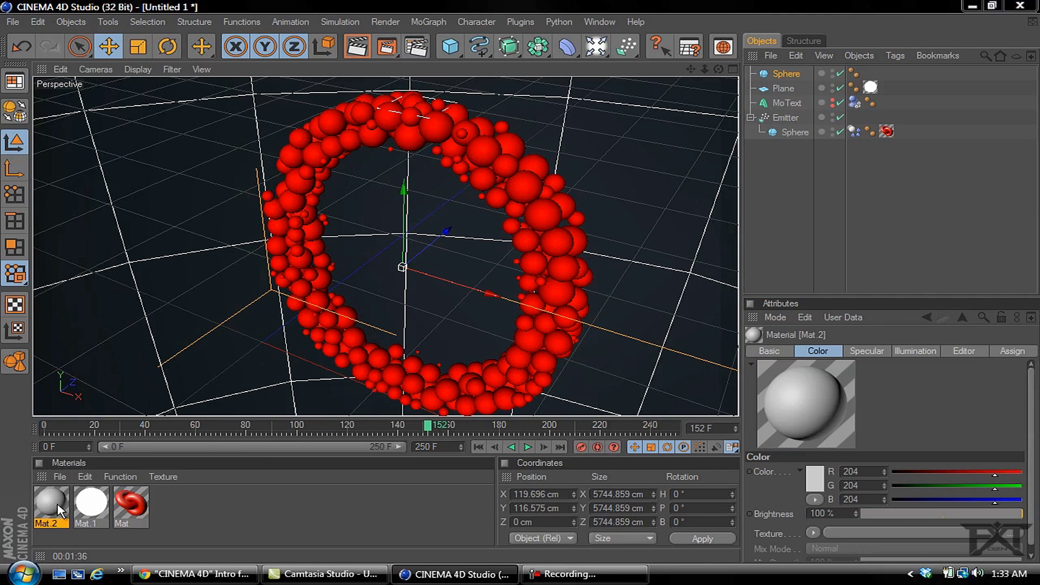
pyautogui.click(303, 252)
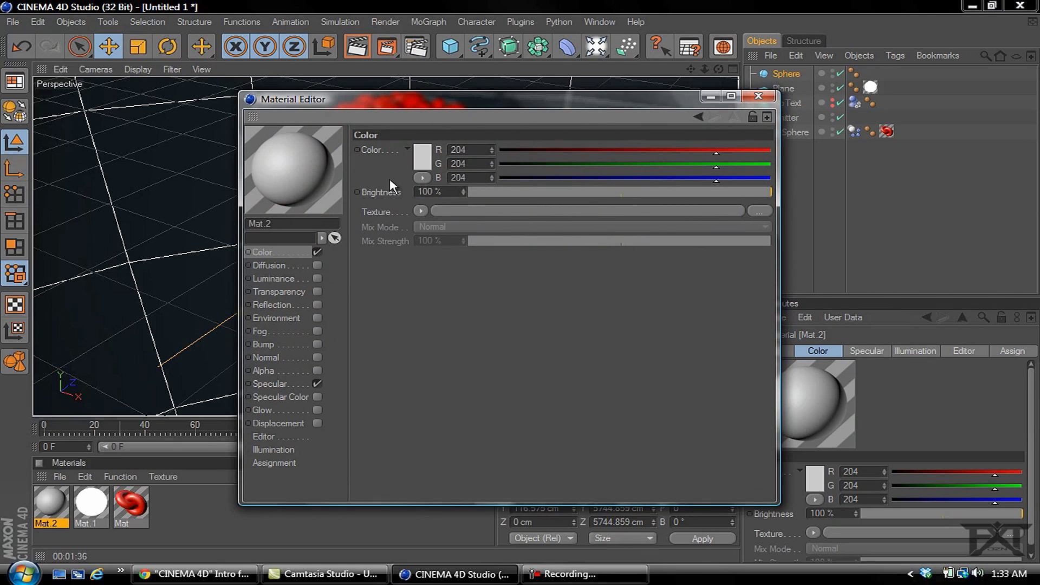
pyautogui.click(422, 165)
pyautogui.click(334, 114)
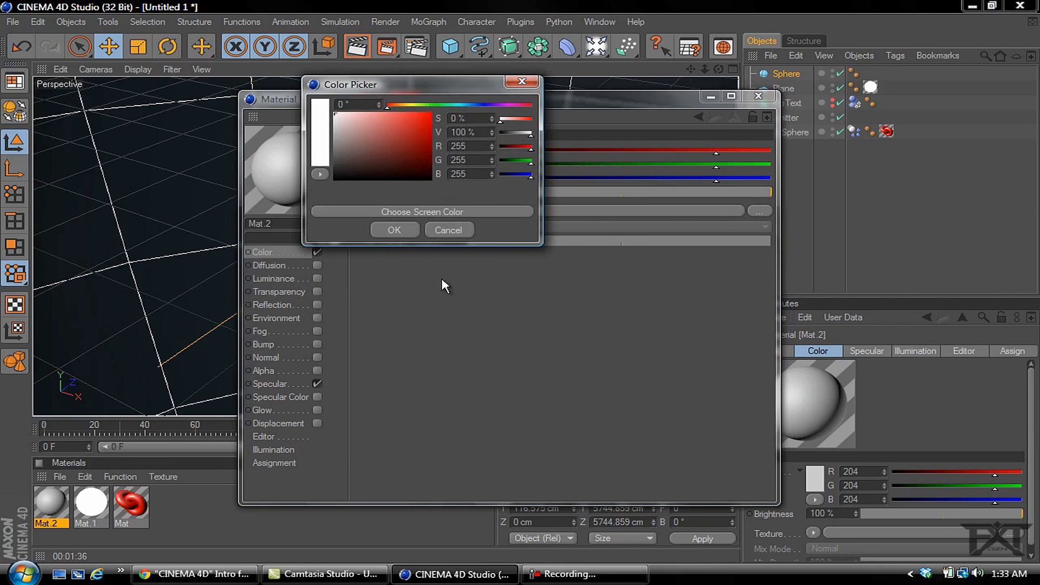
pyautogui.click(404, 228)
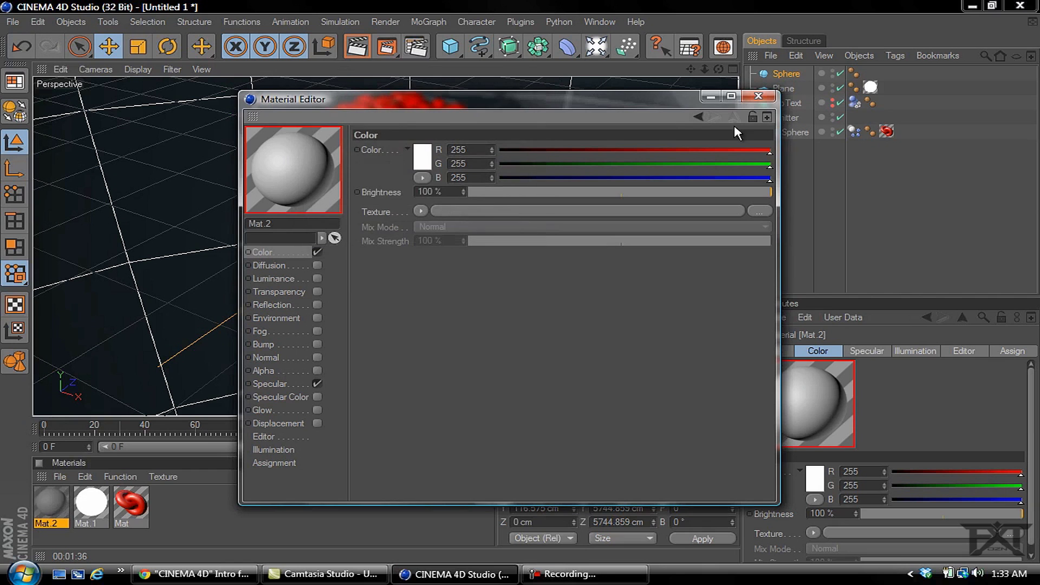
pyautogui.click(757, 97)
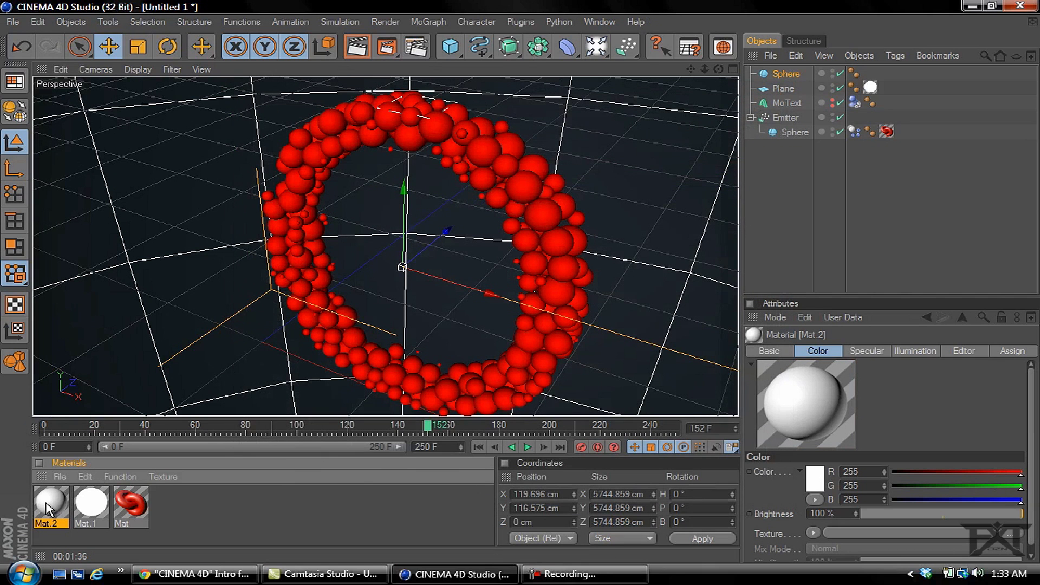
pyautogui.moveTo(603, 142); pyautogui.dragTo(816, 74)
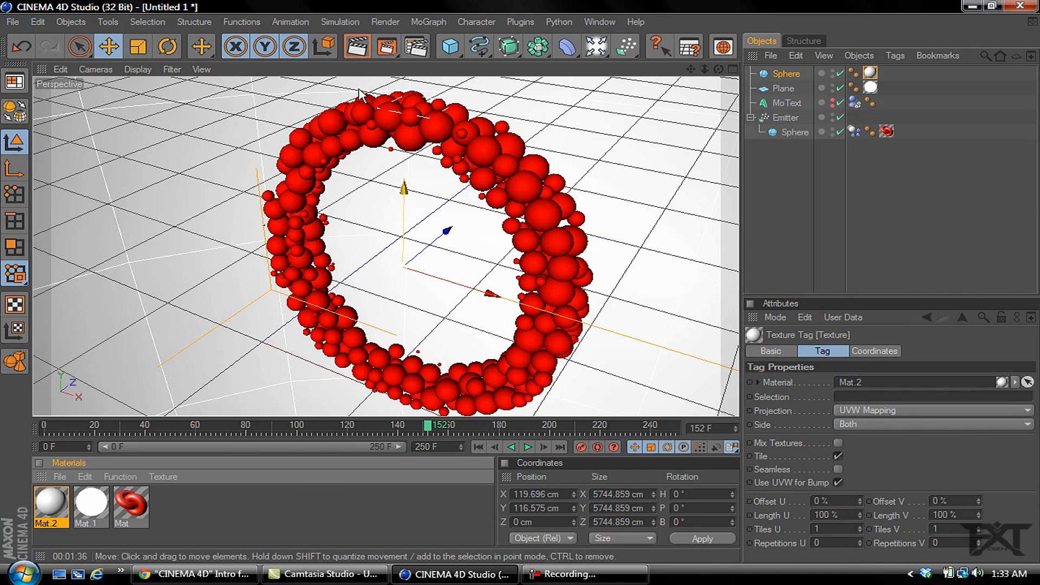
# Render the active view to preview the red spheres against the white surroundings
pyautogui.click(356, 46)
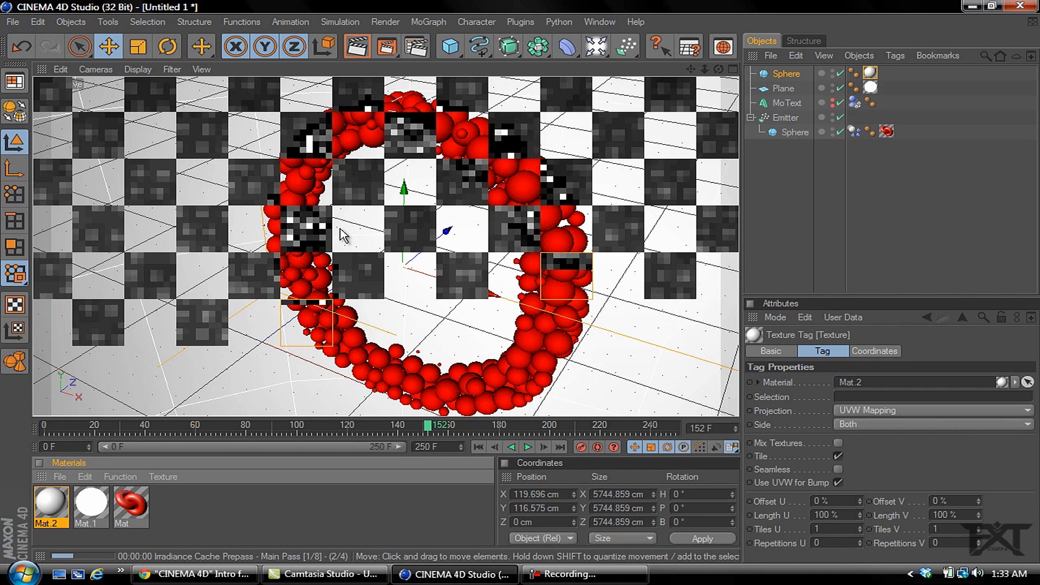